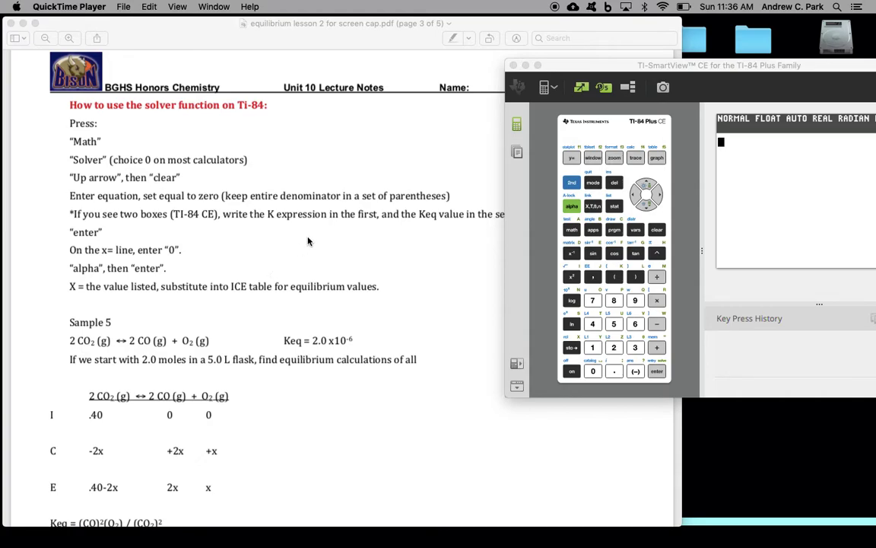
# - Scroll through the lesson notes and bring the calculator emulator forward beside them
pyautogui.scroll(-2, 308, 241)
pyautogui.scroll(10, 312, 228)
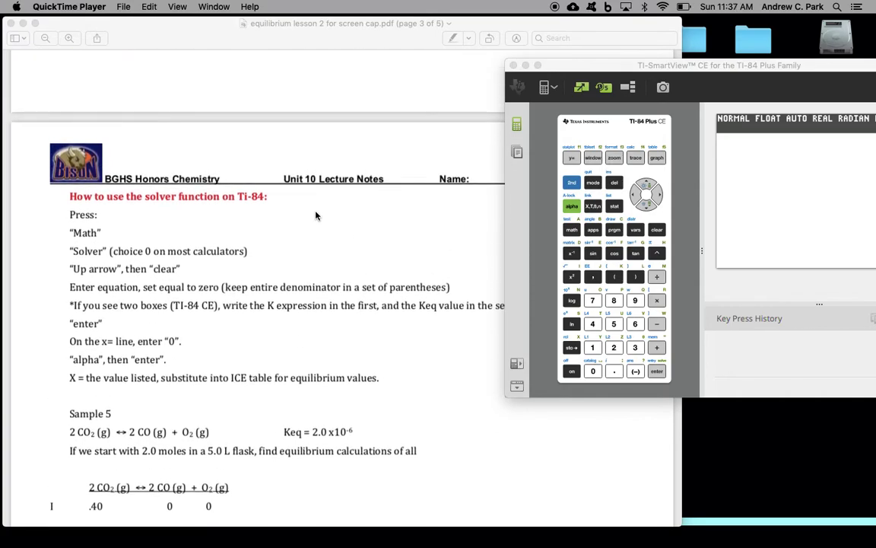
pyautogui.scroll(-10, 316, 216)
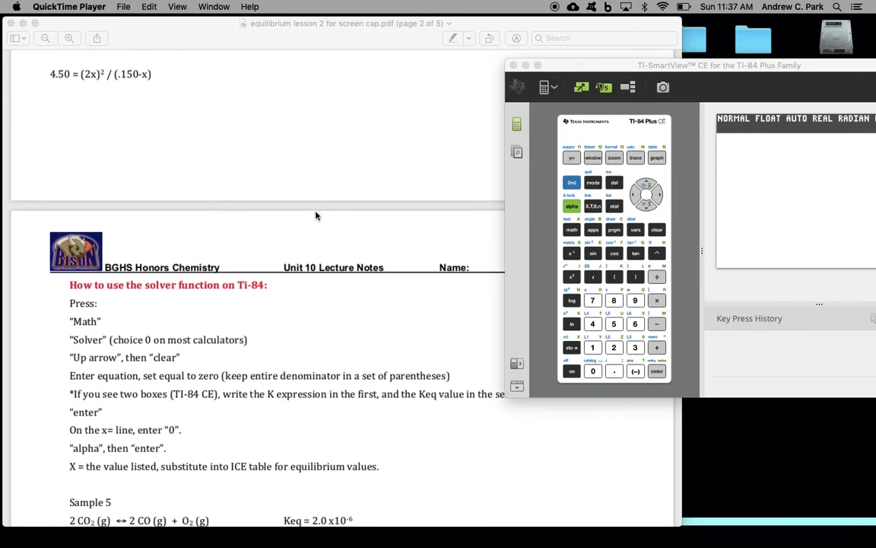
pyautogui.scroll(20, 316, 216)
pyautogui.scroll(-6, 317, 217)
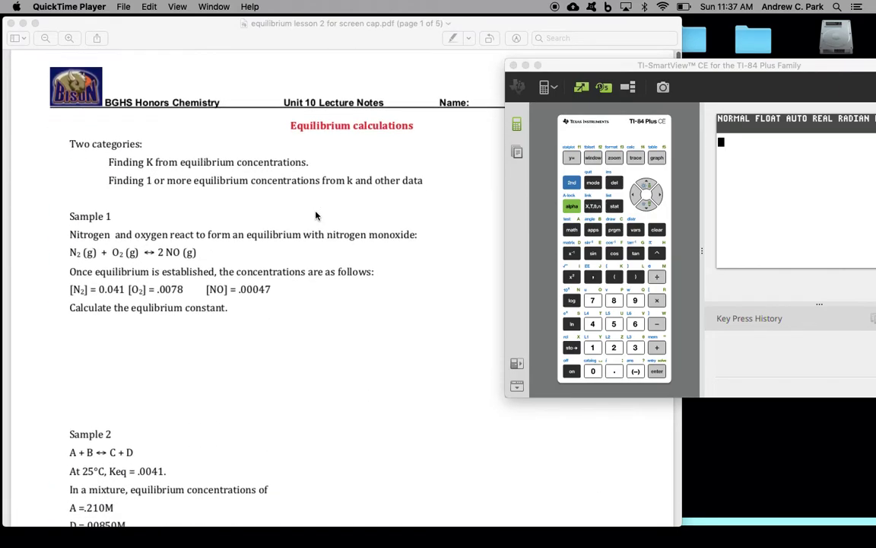
pyautogui.scroll(-15, 317, 216)
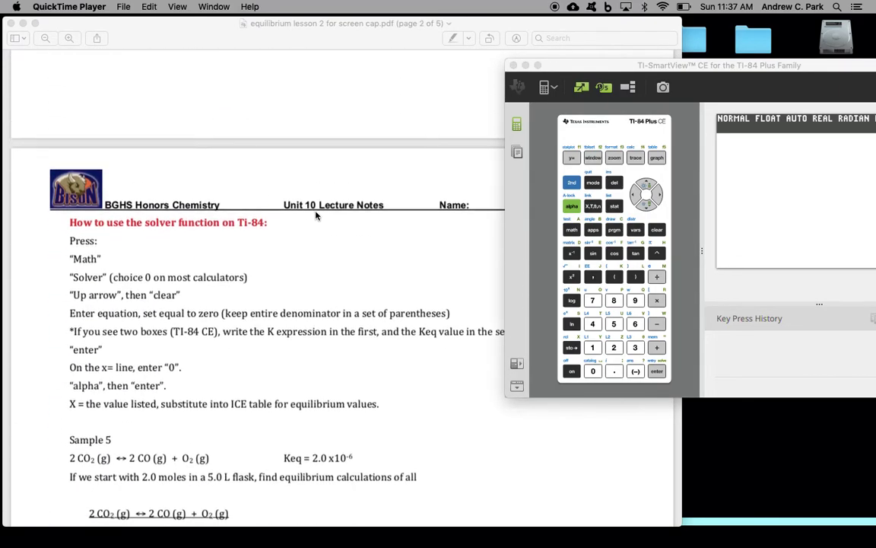
pyautogui.scroll(-2, 317, 216)
pyautogui.scroll(1, 317, 216)
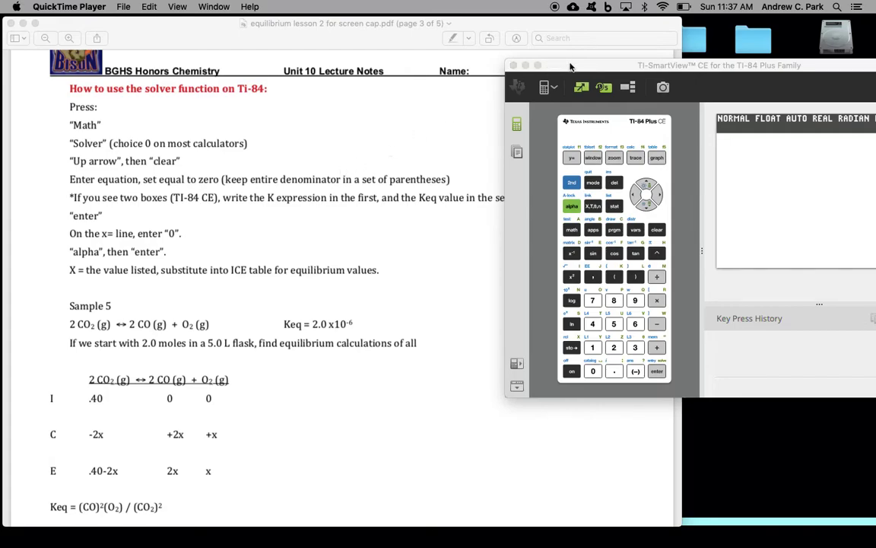
pyautogui.moveTo(567, 65)
pyautogui.mouseDown()
pyautogui.moveTo(545, 89)
pyautogui.moveTo(556, 71)
pyautogui.mouseUp()
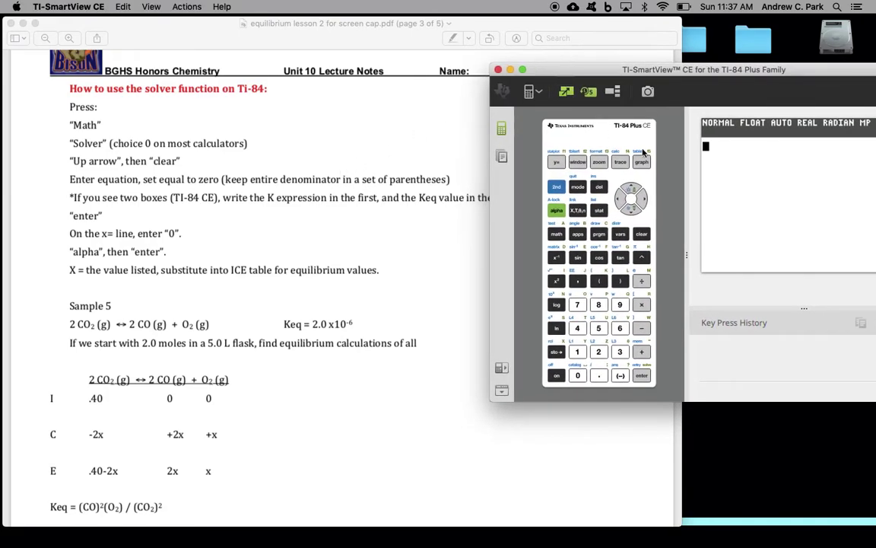
# - From the MATH menu, go down to C: Numeric Solver to reach empty E1 and E2 fields
pyautogui.click(557, 235)
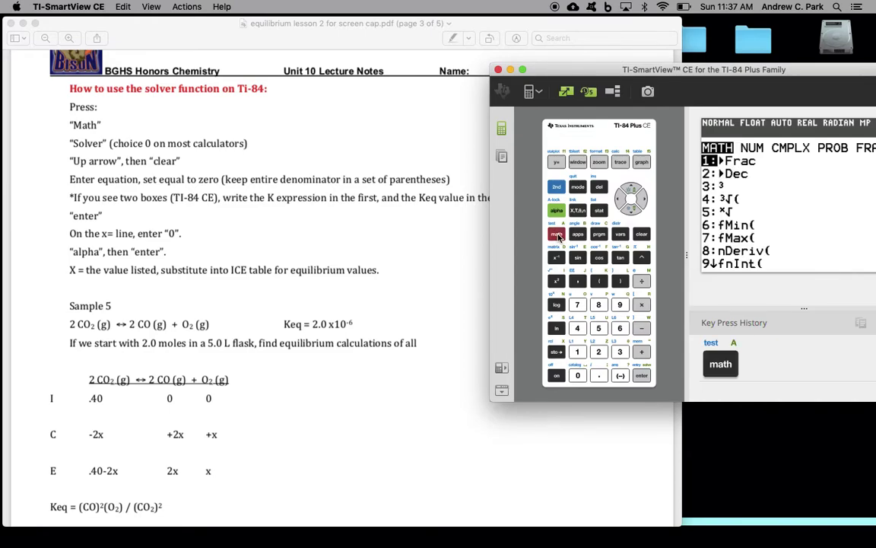
pyautogui.moveTo(609, 69); pyautogui.dragTo(551, 111)
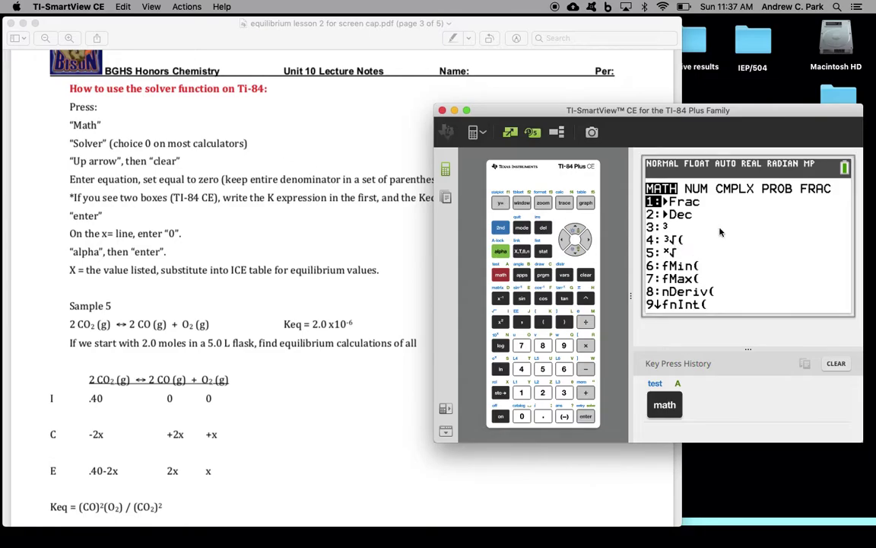
pyautogui.click(574, 251)
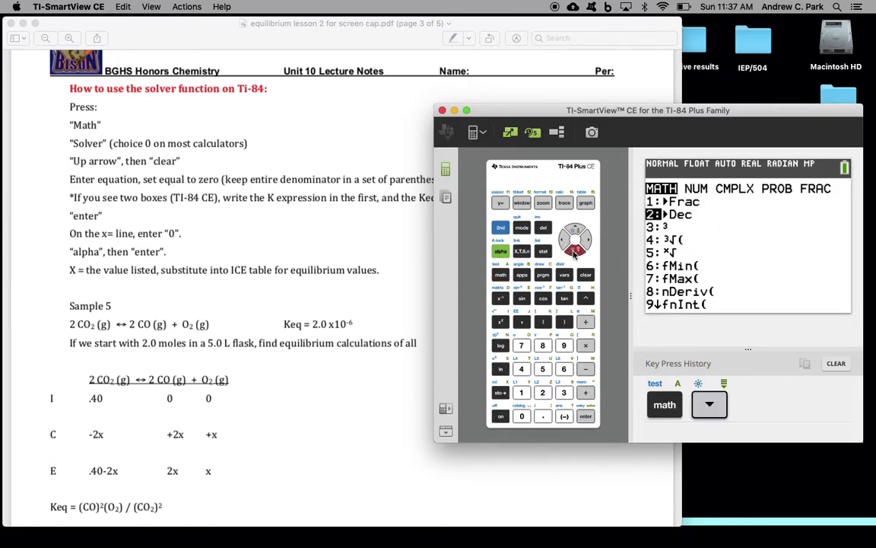
pyautogui.click(574, 251)
pyautogui.click(574, 252)
pyautogui.click(575, 251)
pyautogui.click(574, 251)
pyautogui.click(574, 251)
pyautogui.click(574, 251)
pyautogui.click(575, 251)
pyautogui.click(574, 251)
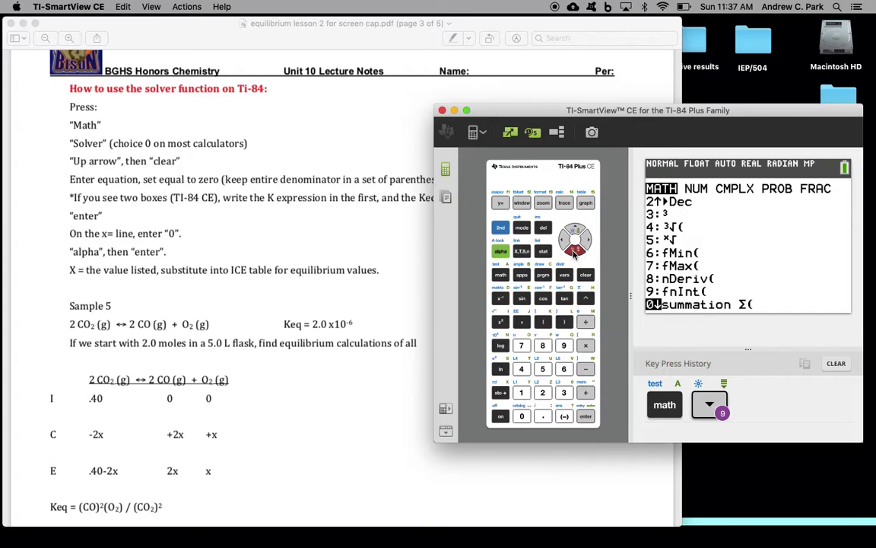
pyautogui.click(574, 251)
pyautogui.click(575, 251)
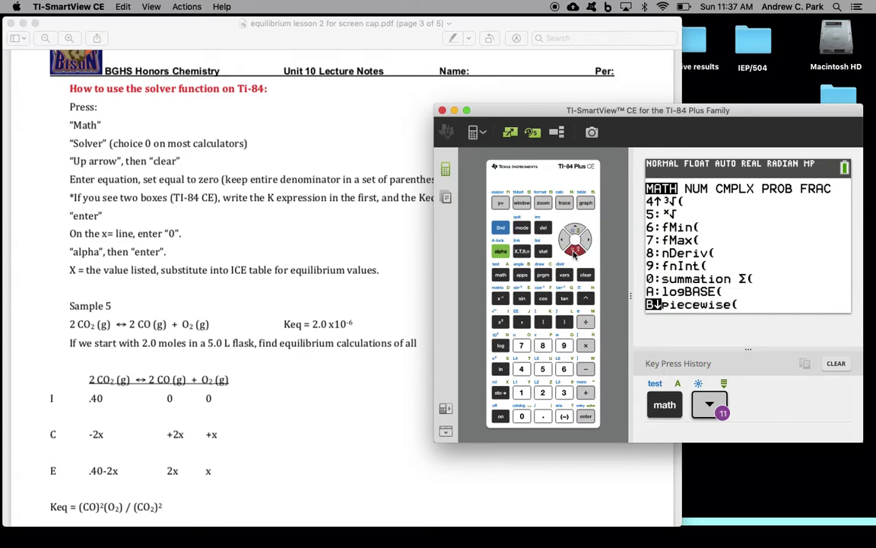
pyautogui.click(574, 251)
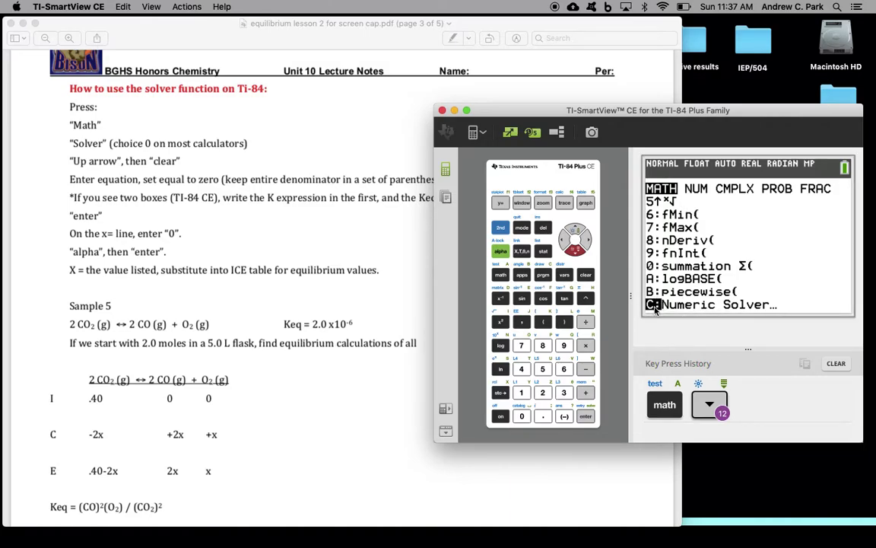
pyautogui.click(585, 417)
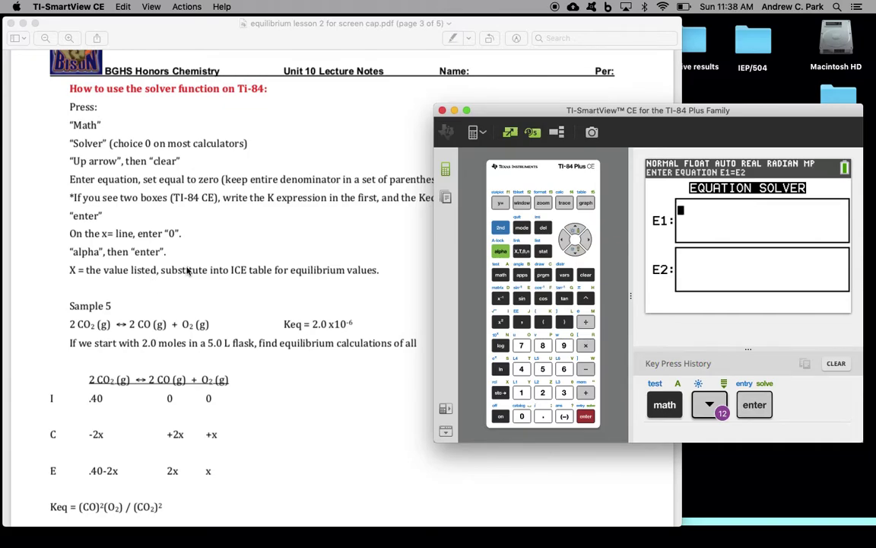
# - Scroll page 3 down to the Sample 5 equation 2.0x10⁻⁶ = (2x)²(x)/(.40-2x)²
pyautogui.scroll(-1, 187, 270)
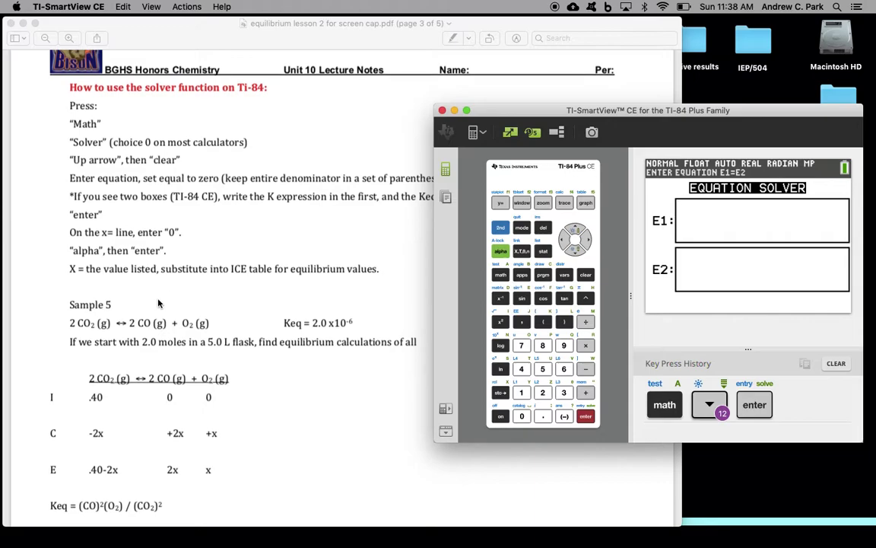
pyautogui.scroll(-5, 159, 303)
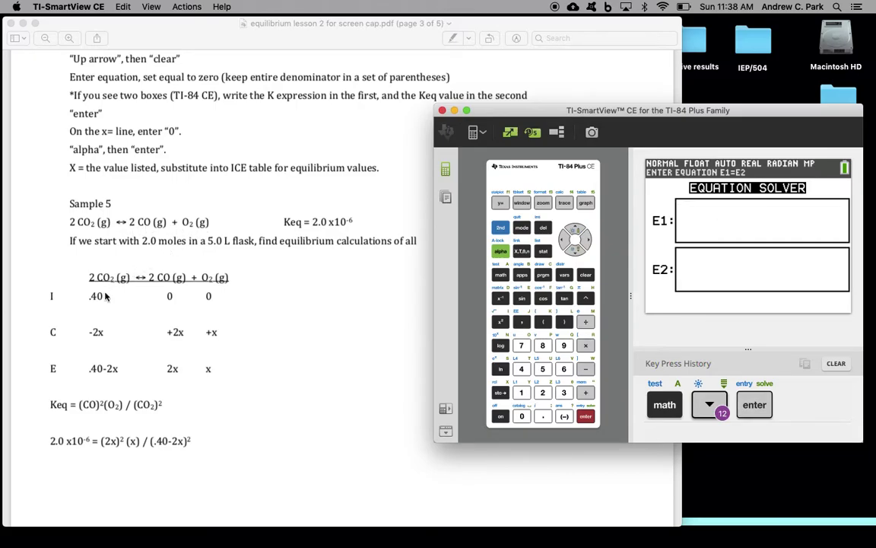
pyautogui.scroll(-1, 106, 294)
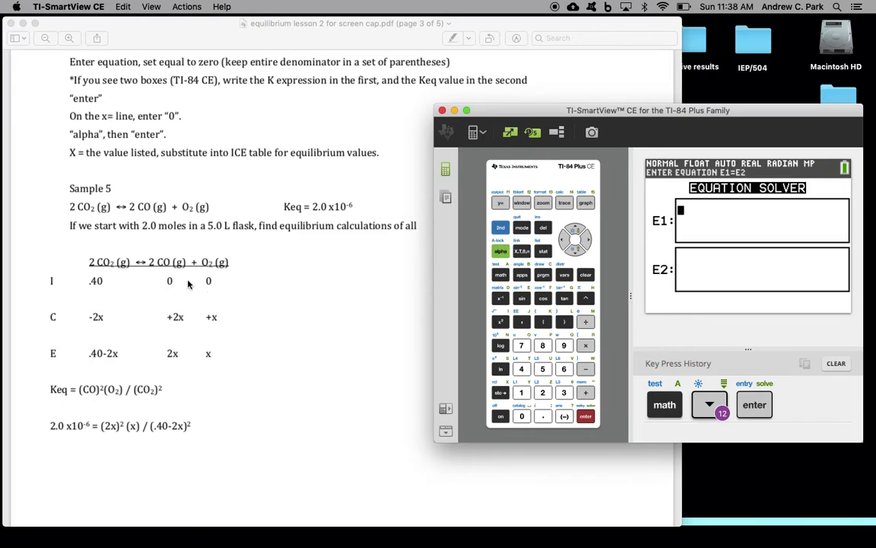
pyautogui.scroll(-2, 182, 283)
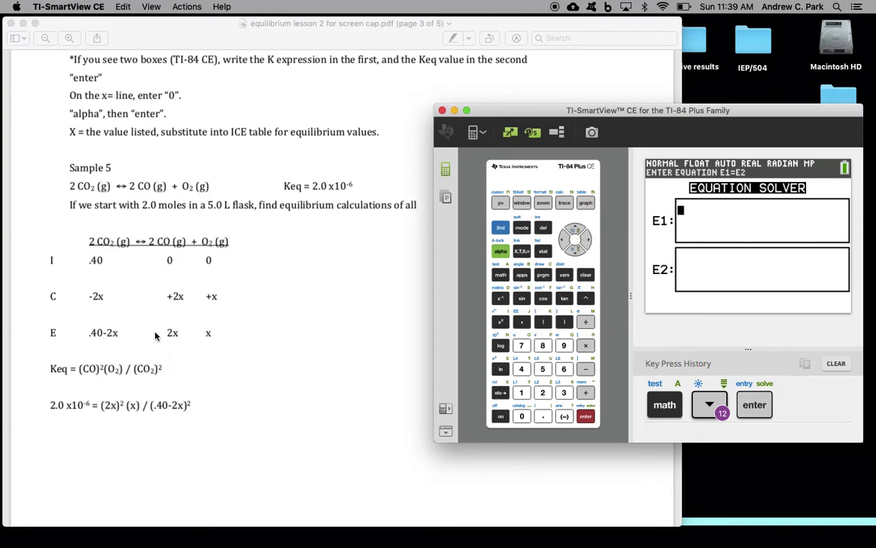
pyautogui.scroll(-2, 139, 297)
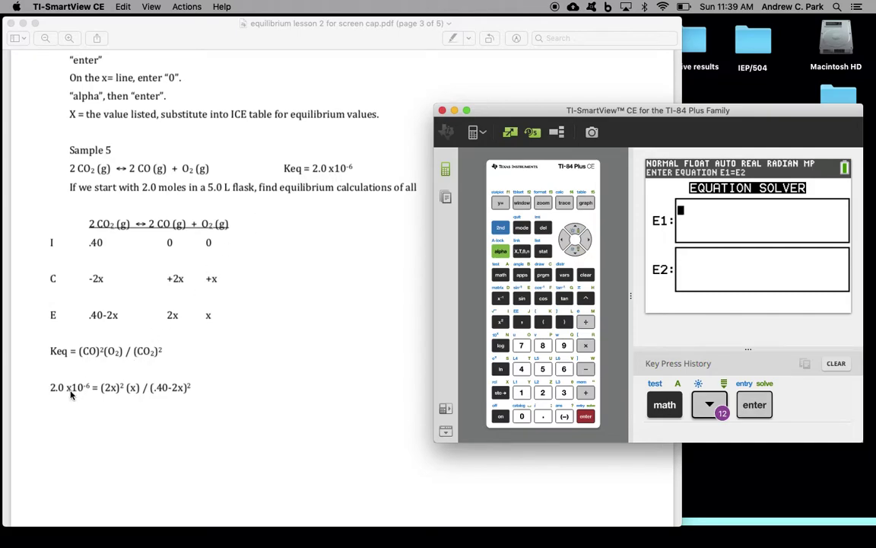
pyautogui.scroll(-1, 94, 395)
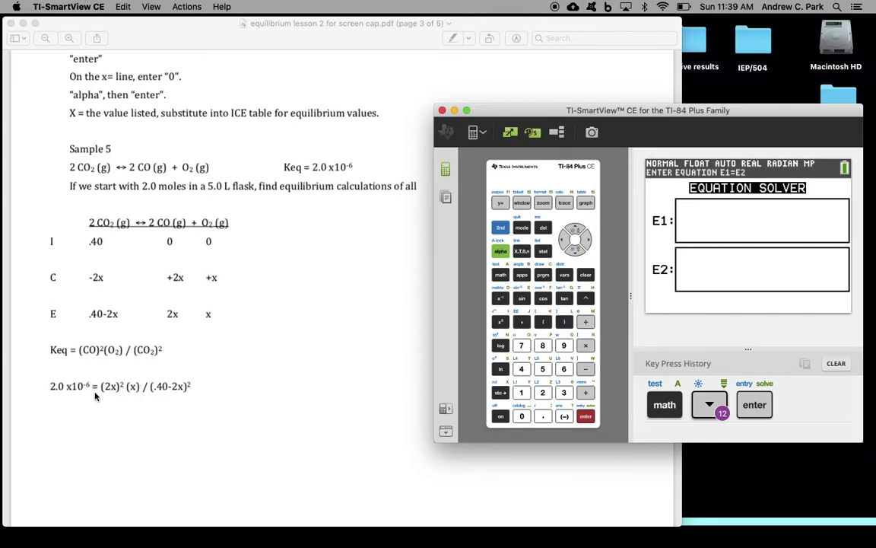
pyautogui.scroll(1, 95, 395)
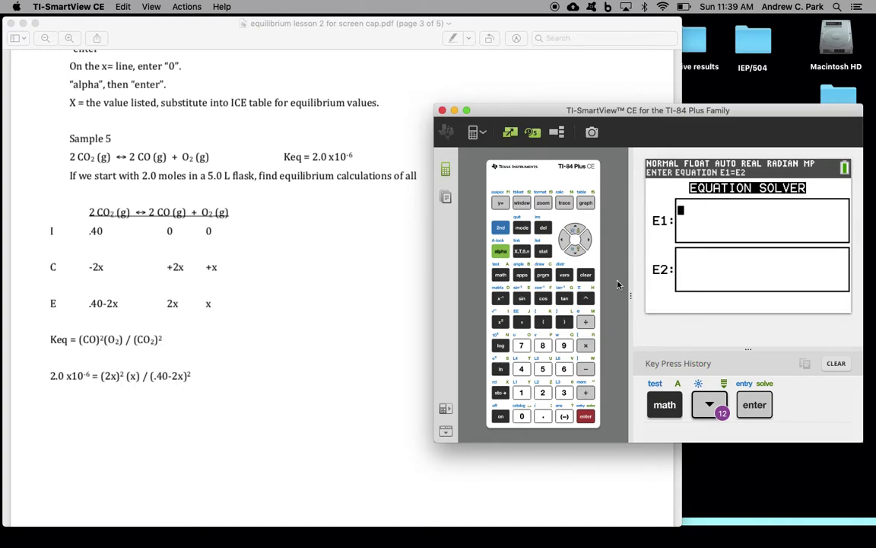
# - Enter the numerator terms (2X) and (X) in E1
pyautogui.click(546, 322)
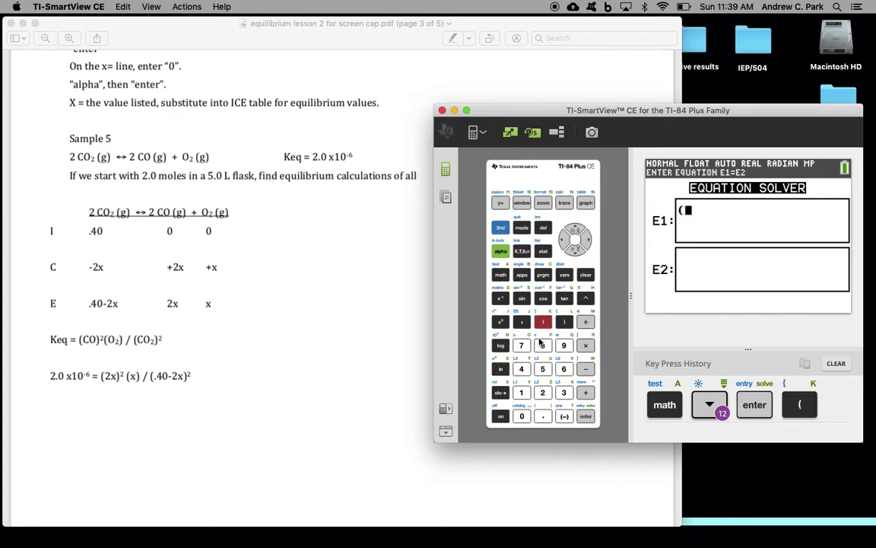
pyautogui.click(542, 391)
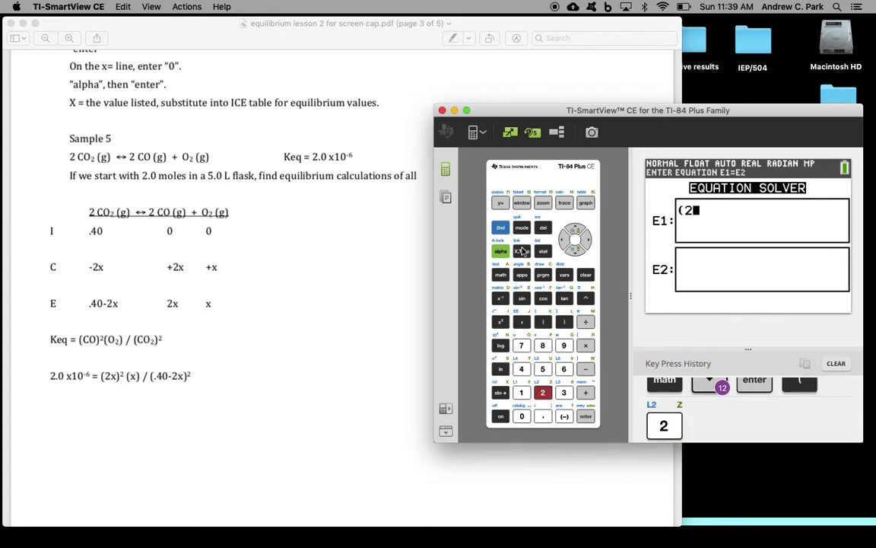
pyautogui.click(522, 251)
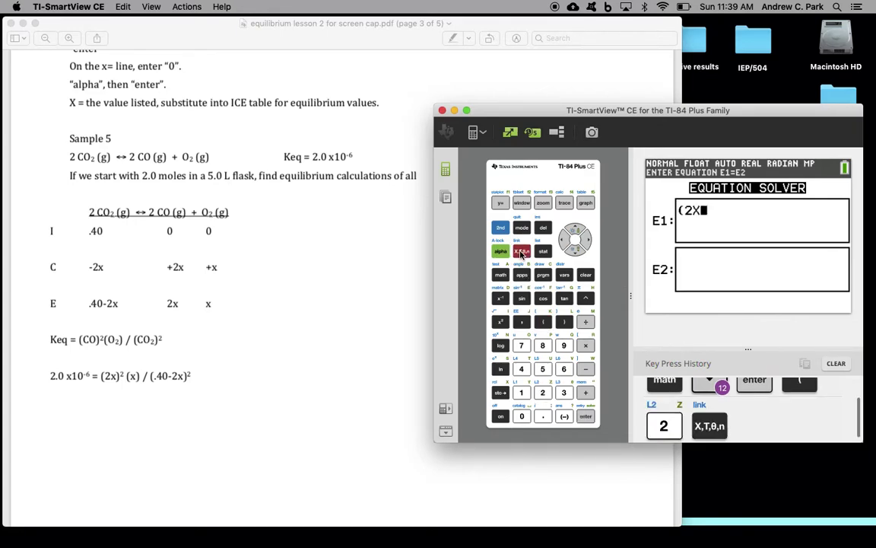
pyautogui.click(566, 322)
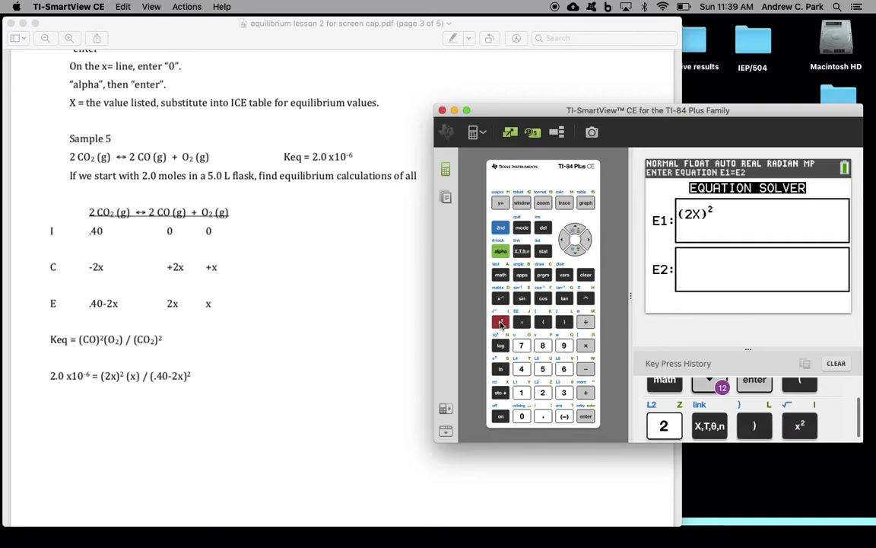
pyautogui.click(543, 323)
pyautogui.press('x')
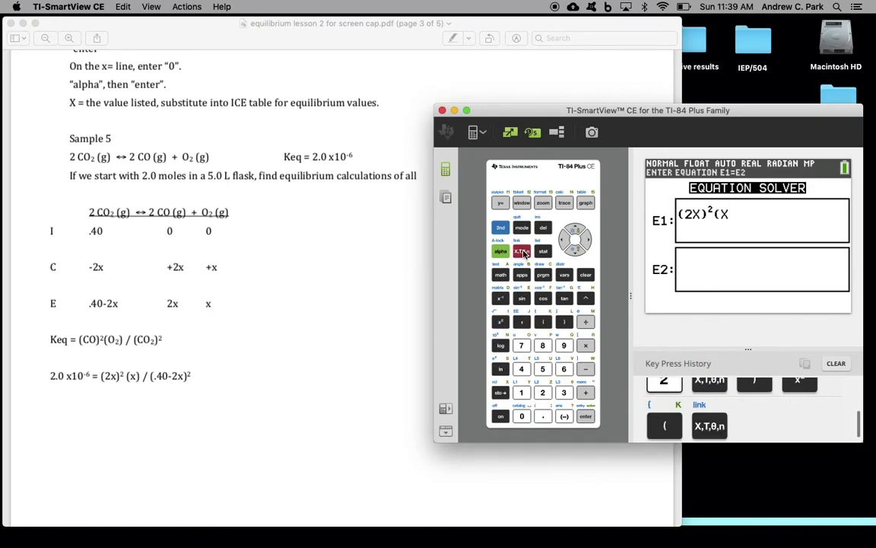
pyautogui.click(555, 322)
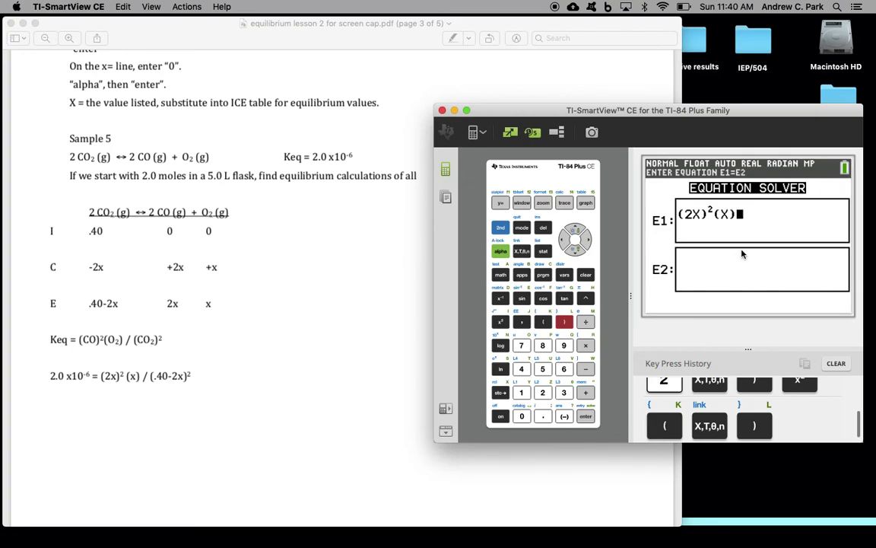
# - Complete E1 by dividing by the squared denominator (.40-2X)²
pyautogui.click(584, 322)
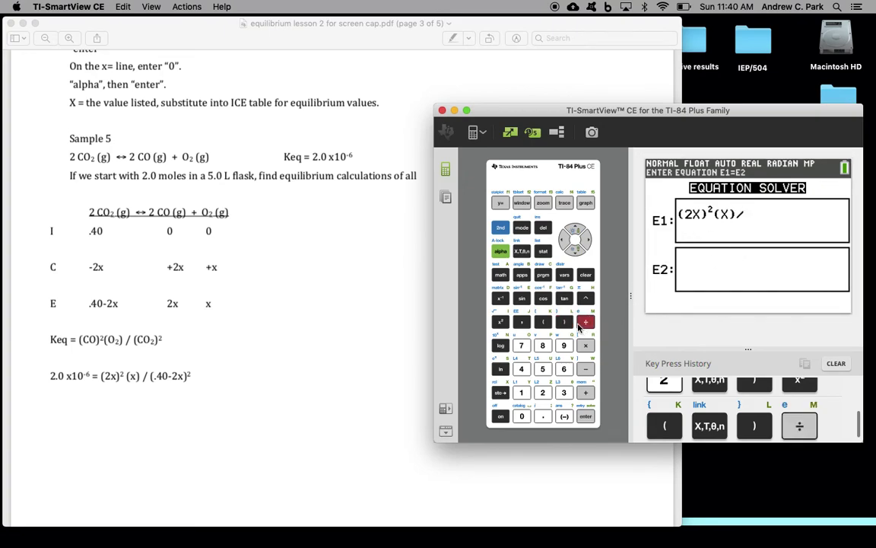
pyautogui.click(545, 321)
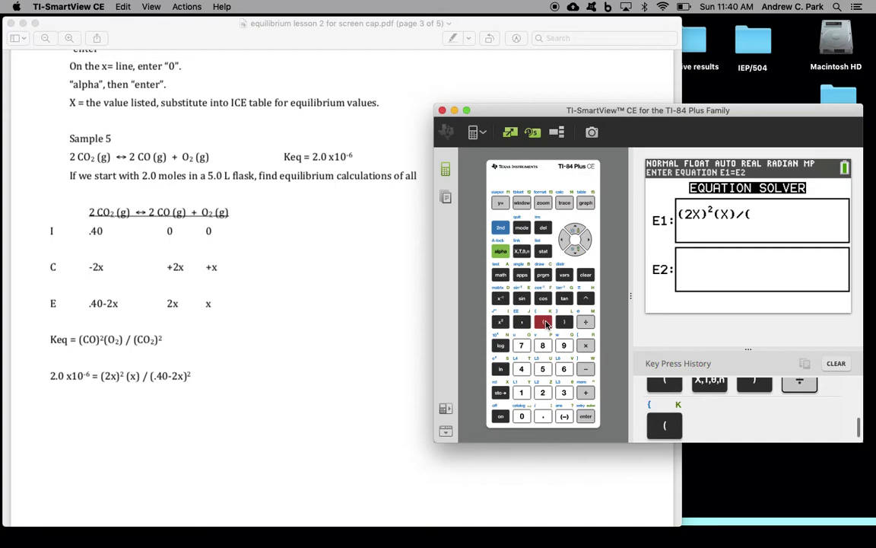
pyautogui.click(543, 417)
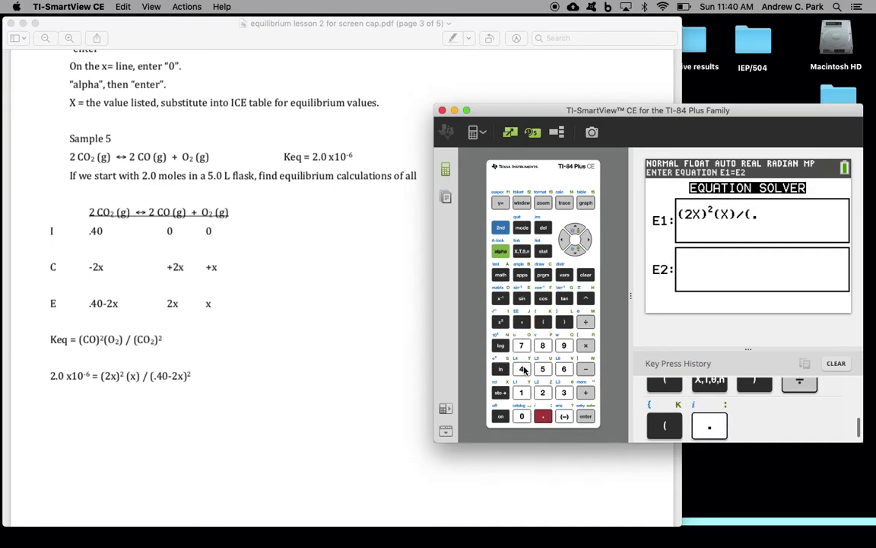
pyautogui.click(521, 369)
pyautogui.click(522, 417)
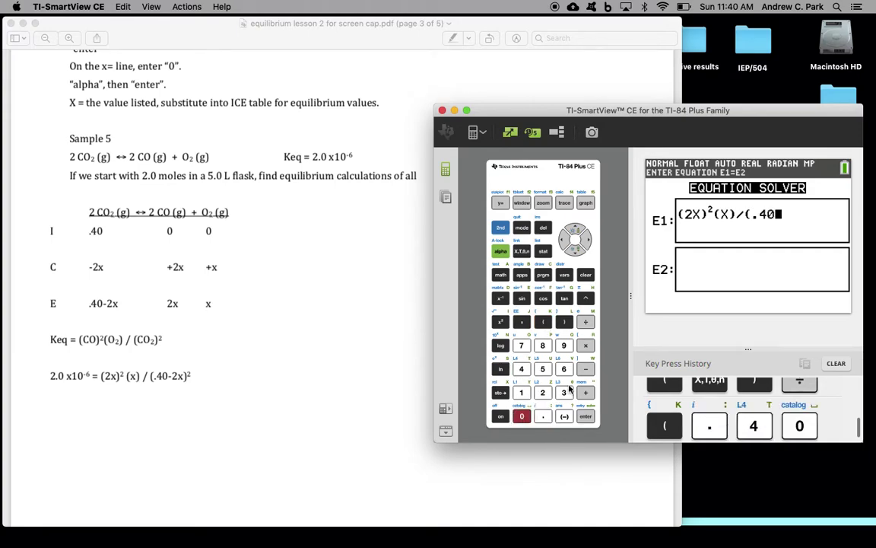
pyautogui.click(586, 369)
pyautogui.click(542, 393)
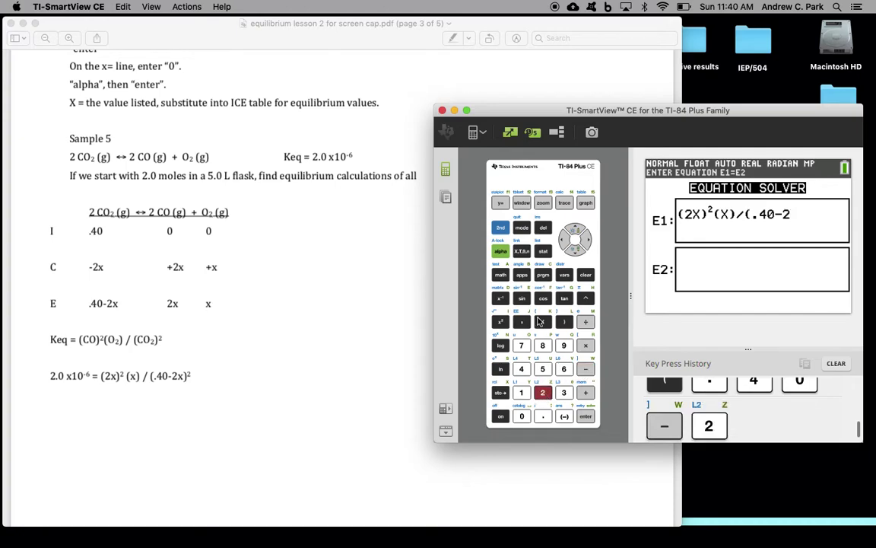
pyautogui.click(522, 252)
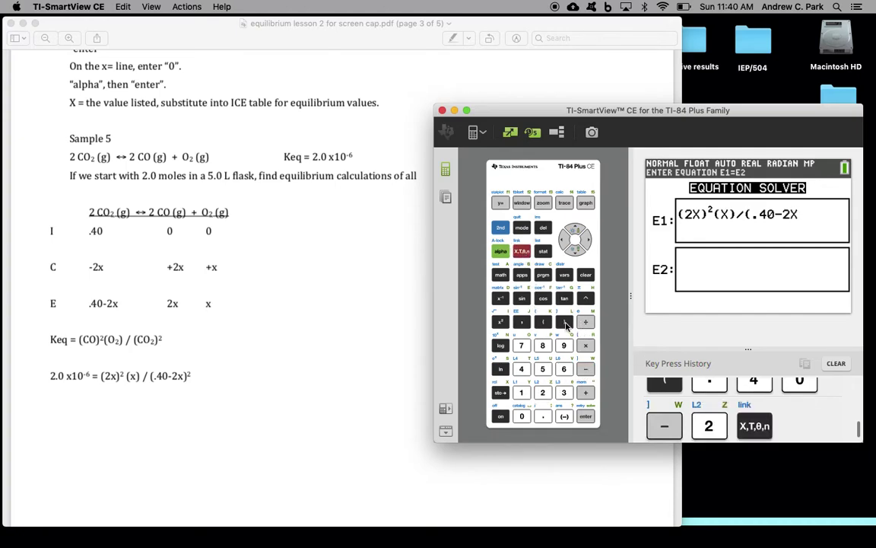
pyautogui.click(564, 322)
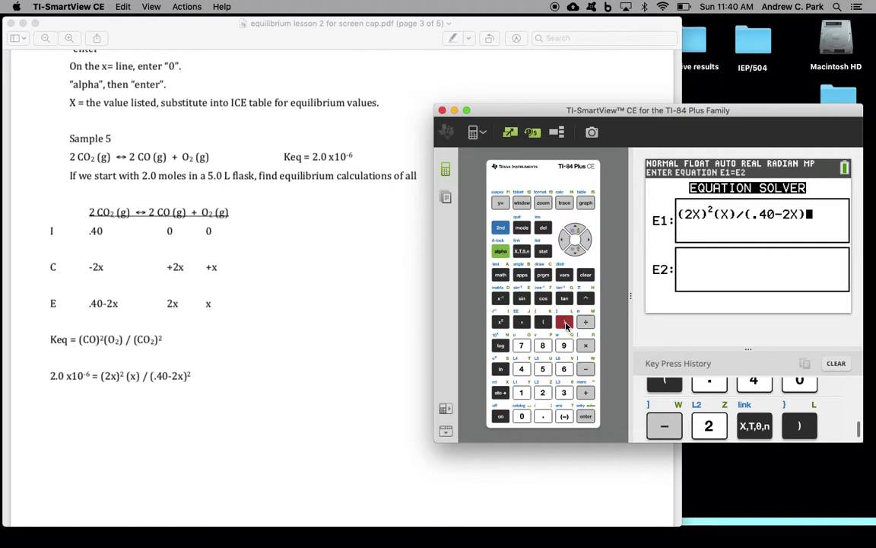
pyautogui.click(500, 323)
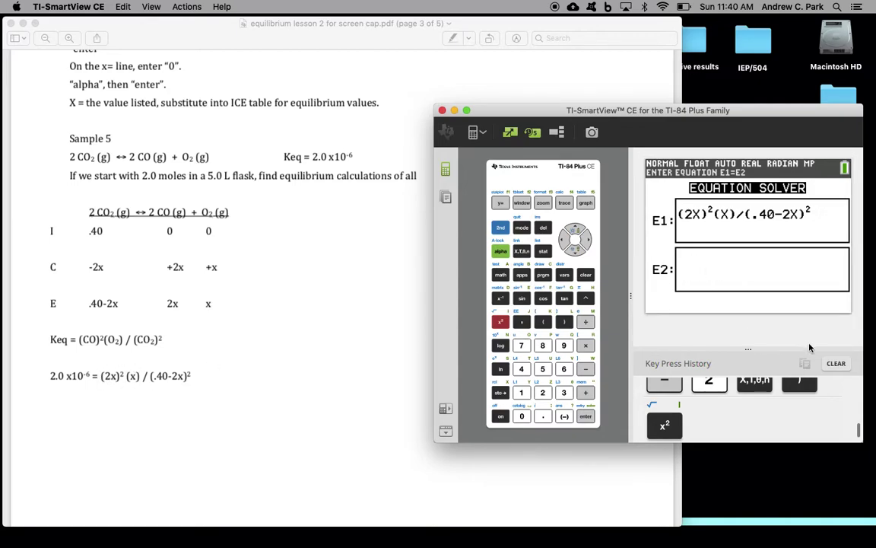
pyautogui.click(587, 417)
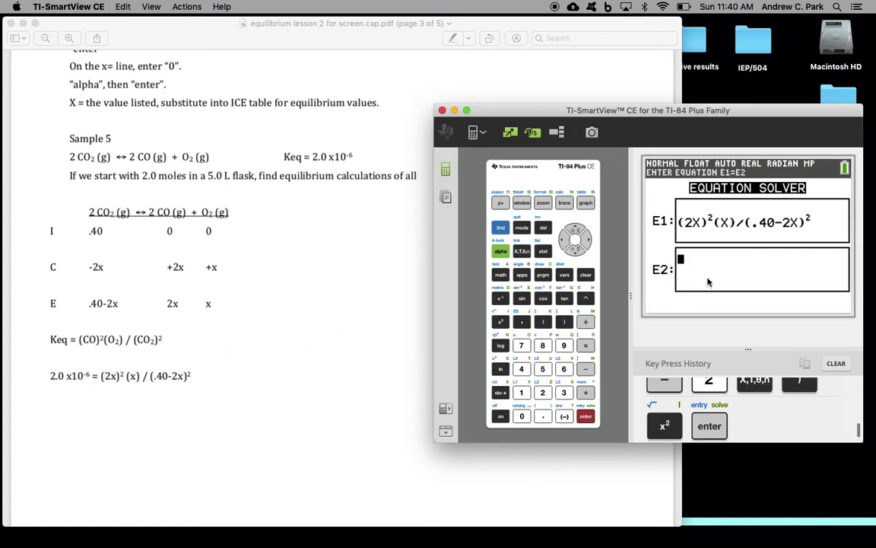
# - Enter the Keq value 2.0E-6 in E2 using the EE exponent marker
pyautogui.click(544, 397)
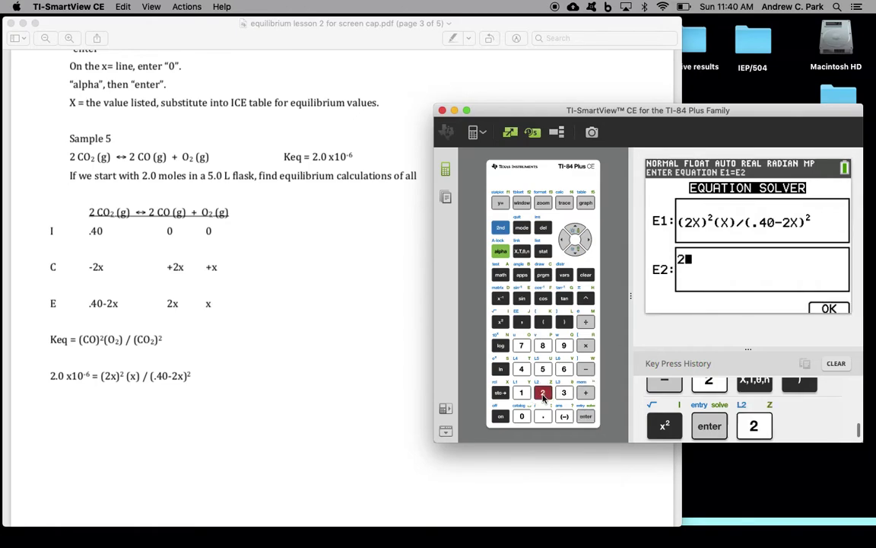
pyautogui.click(543, 416)
pyautogui.click(524, 417)
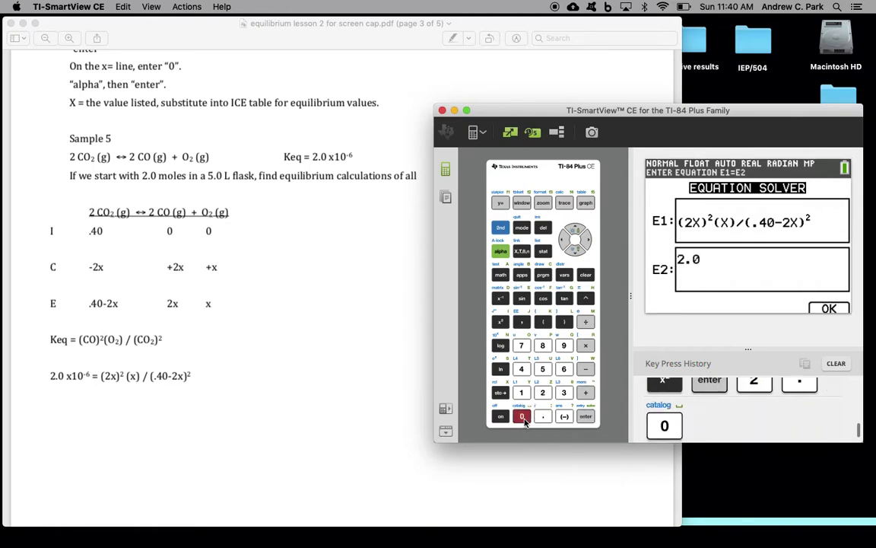
pyautogui.click(500, 228)
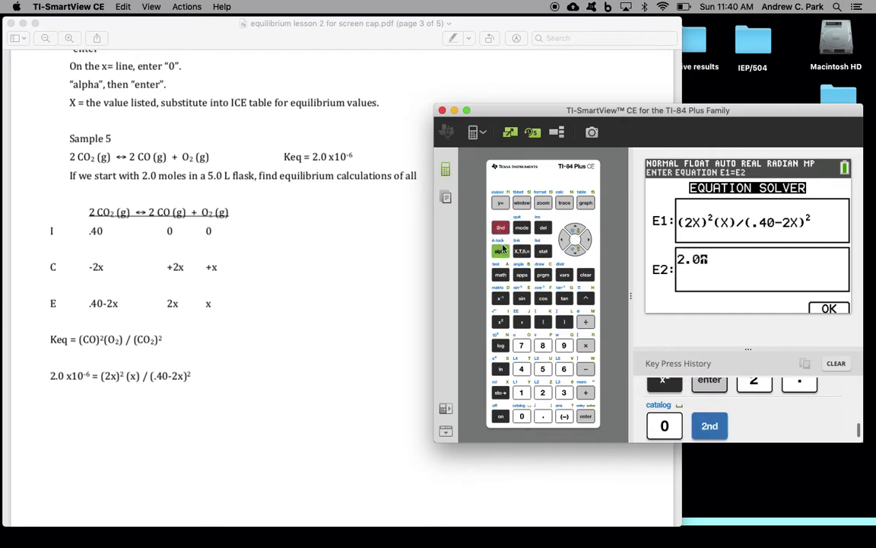
pyautogui.click(521, 323)
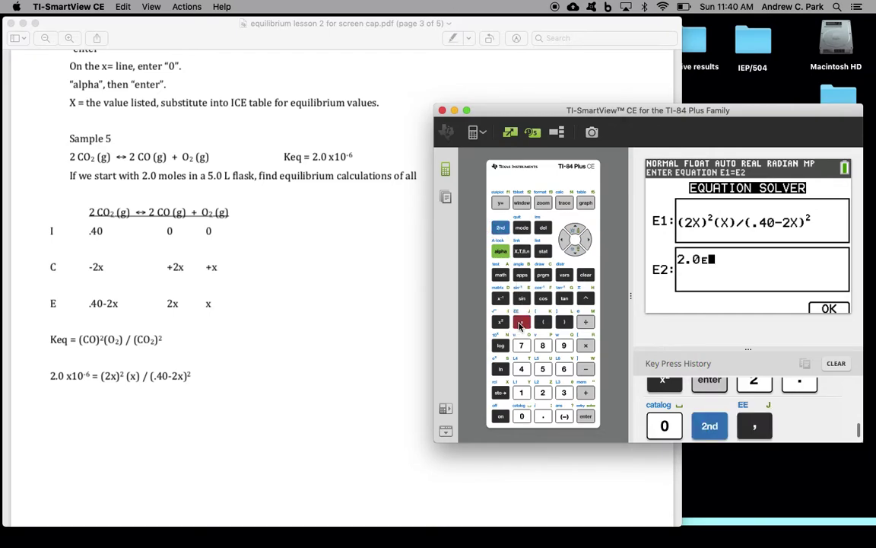
pyautogui.click(565, 417)
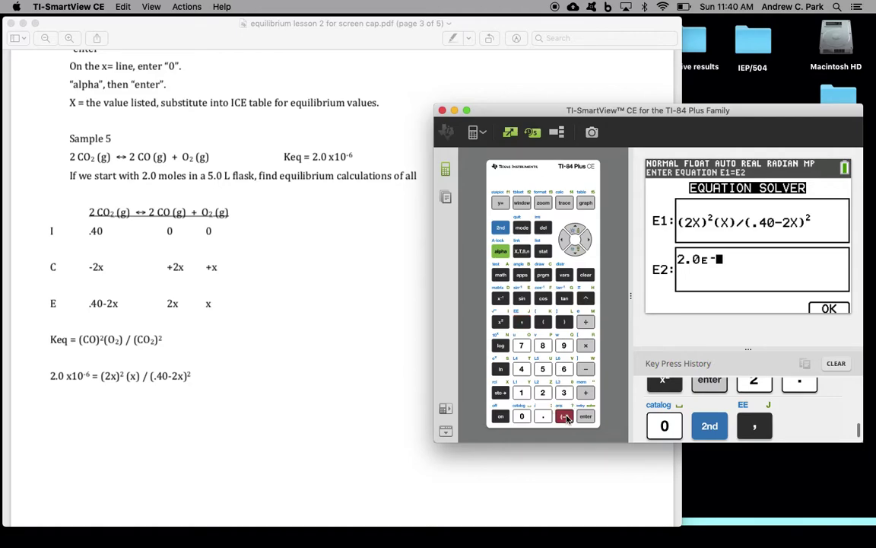
pyautogui.click(565, 369)
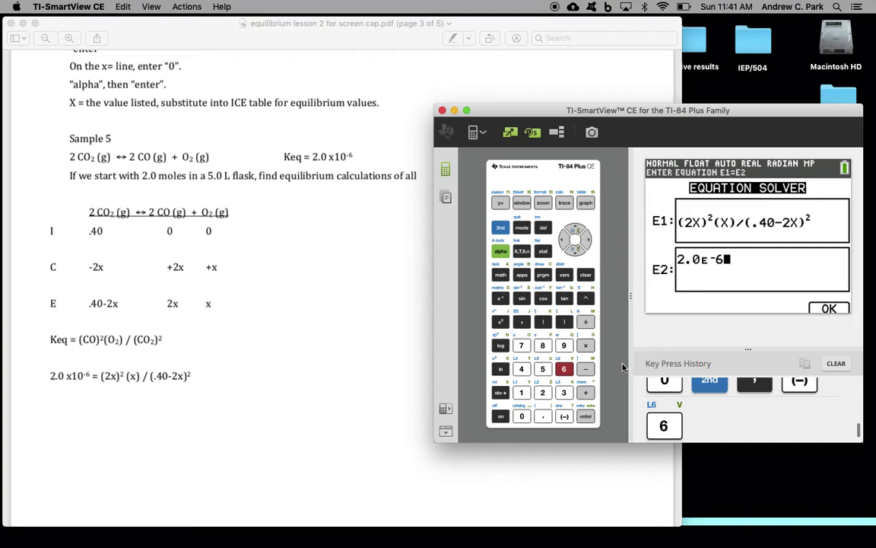
# - Go to the solve screen and set the starting guess X=0, clearing a mistyped 78997
pyautogui.click(586, 416)
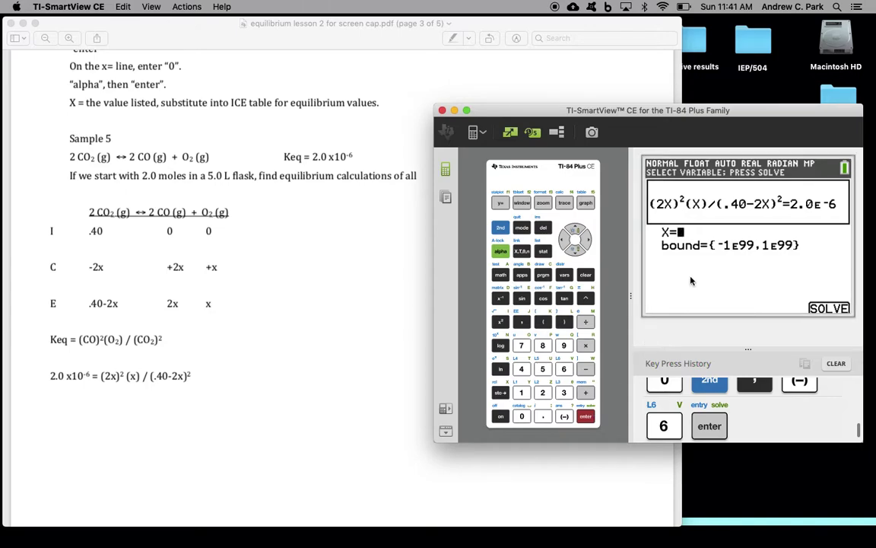
pyautogui.write('0')
pyautogui.write('78997')
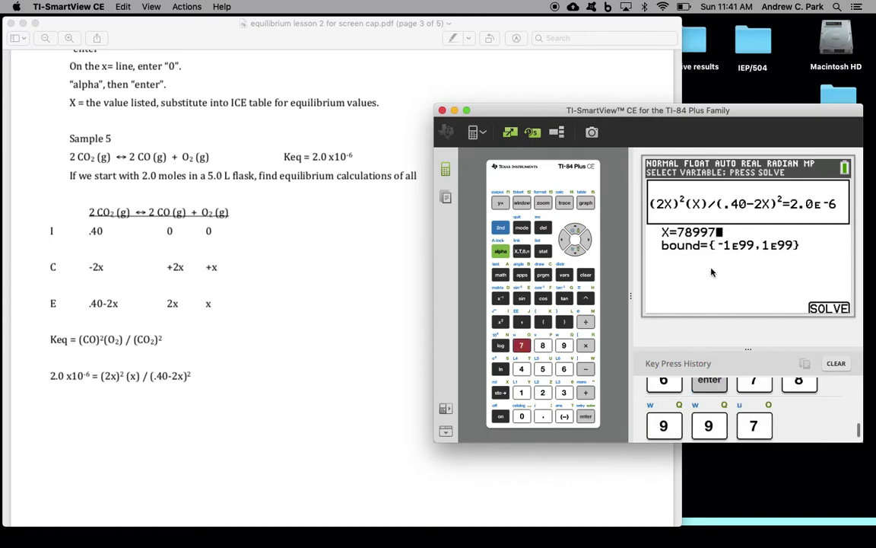
pyautogui.click(586, 275)
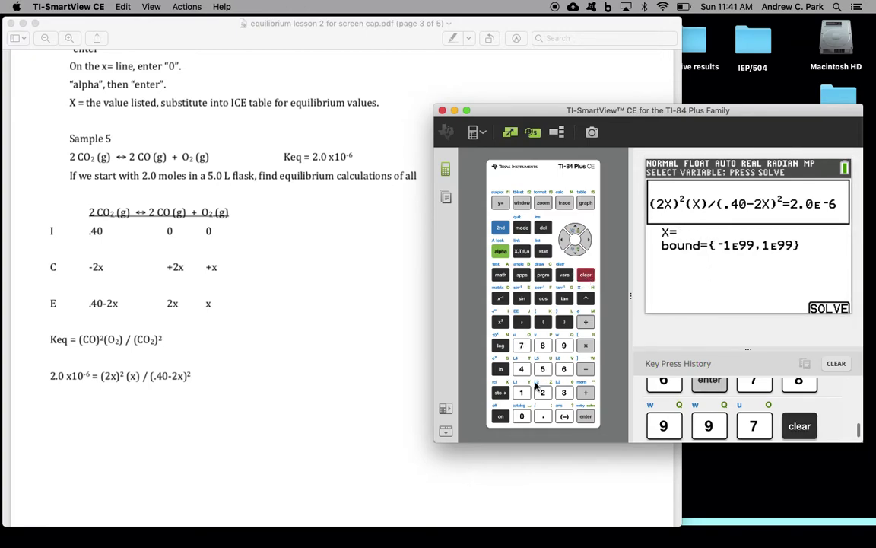
pyautogui.click(522, 418)
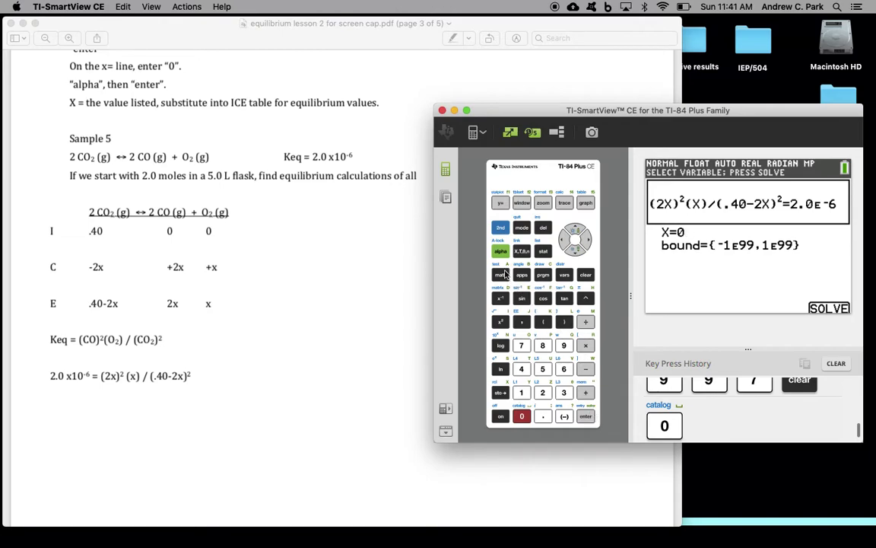
# - Solve for X, getting X=0.004247642902764 with E1−E2=0
pyautogui.press('ctrl')
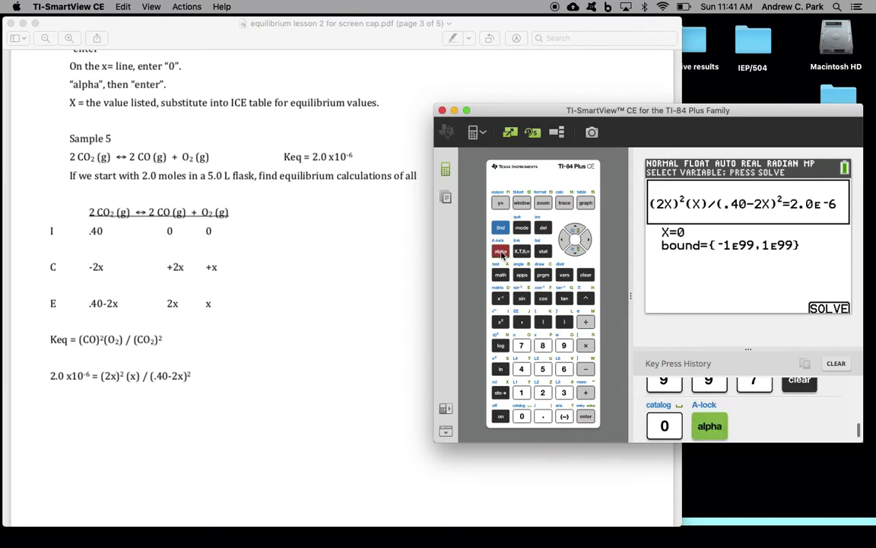
pyautogui.click(586, 417)
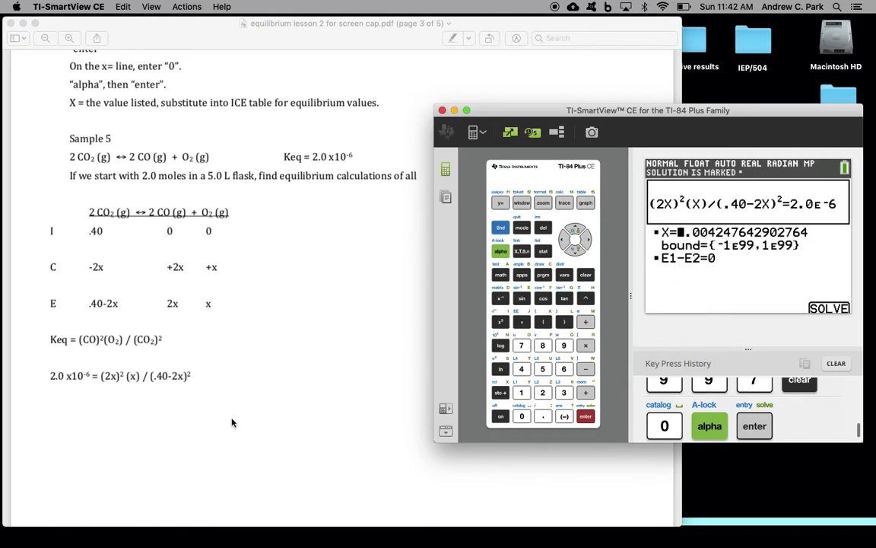
pyautogui.scroll(-2, 175, 418)
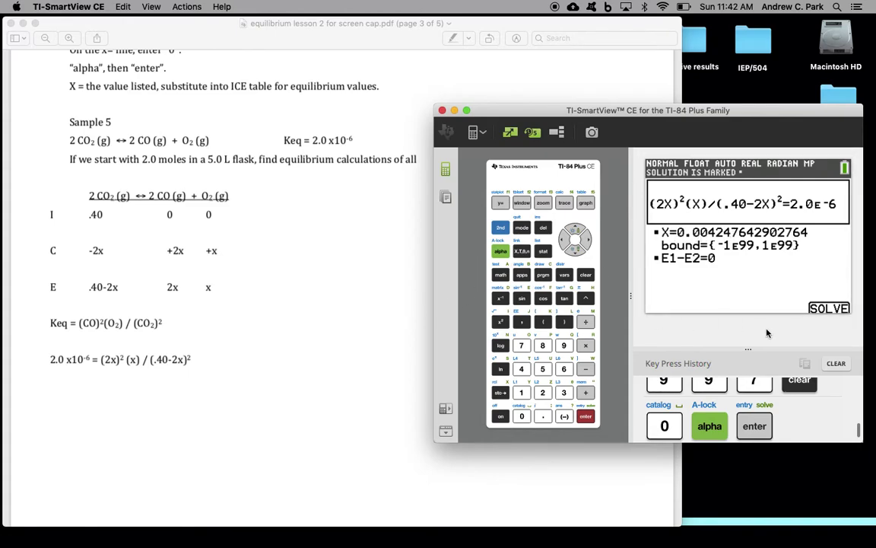
# - Clear the Key Press History, then quit the solver to a blank home screen
pyautogui.click(837, 364)
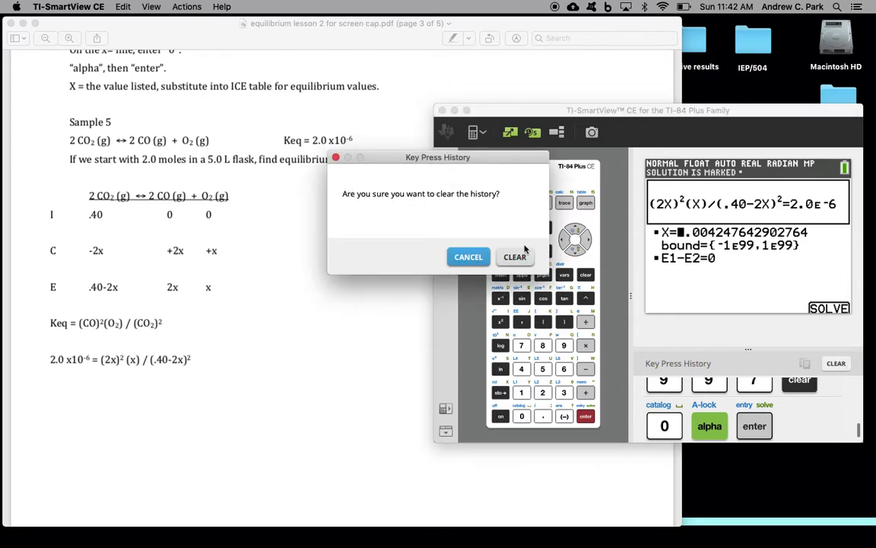
pyautogui.click(515, 258)
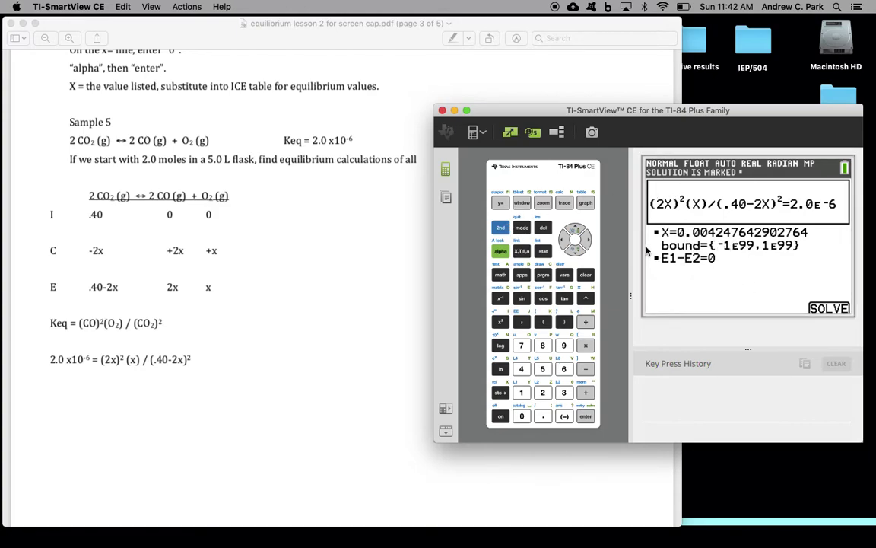
pyautogui.click(586, 275)
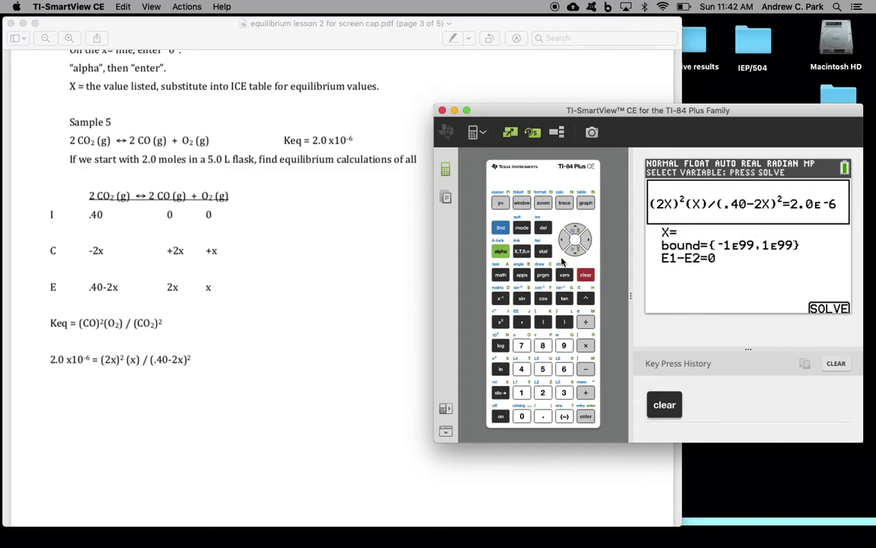
pyautogui.click(575, 230)
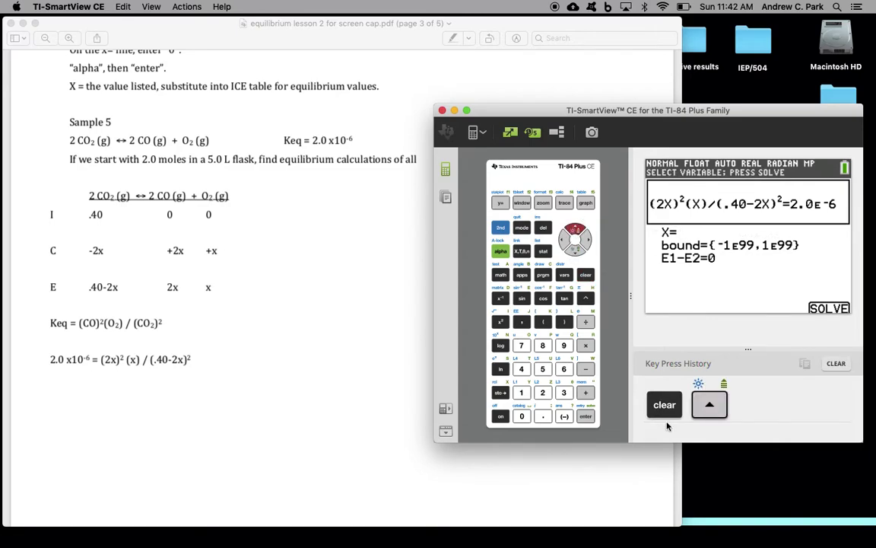
pyautogui.click(499, 230)
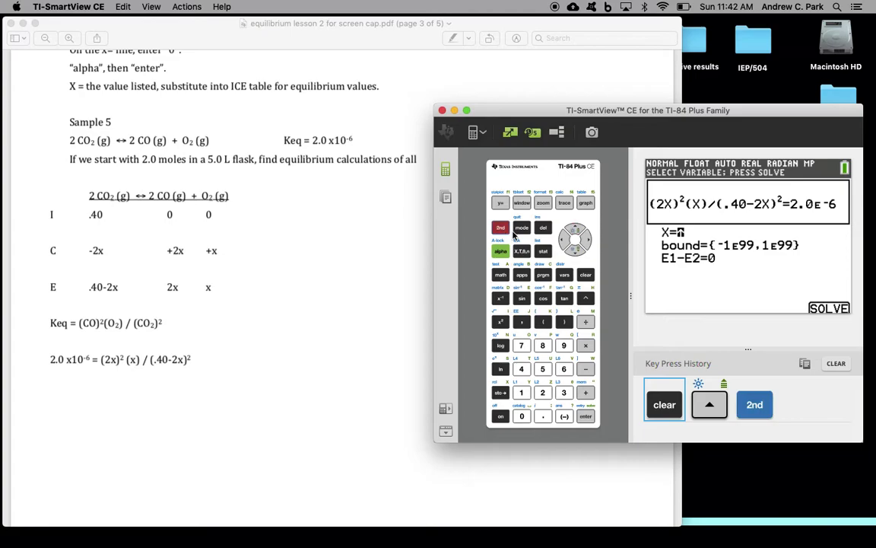
pyautogui.click(522, 228)
# - Scroll the PDF to page 2's Sample 4 equation 4.50 = (2x)²/(.150-x)
pyautogui.scroll(-3, 378, 356)
pyautogui.scroll(-3, 377, 304)
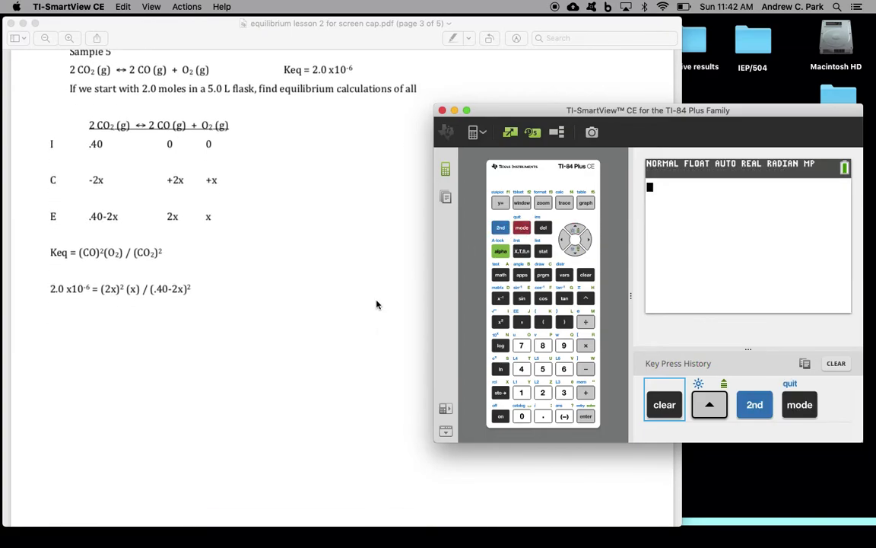
pyautogui.scroll(6, 375, 295)
pyautogui.scroll(15, 375, 295)
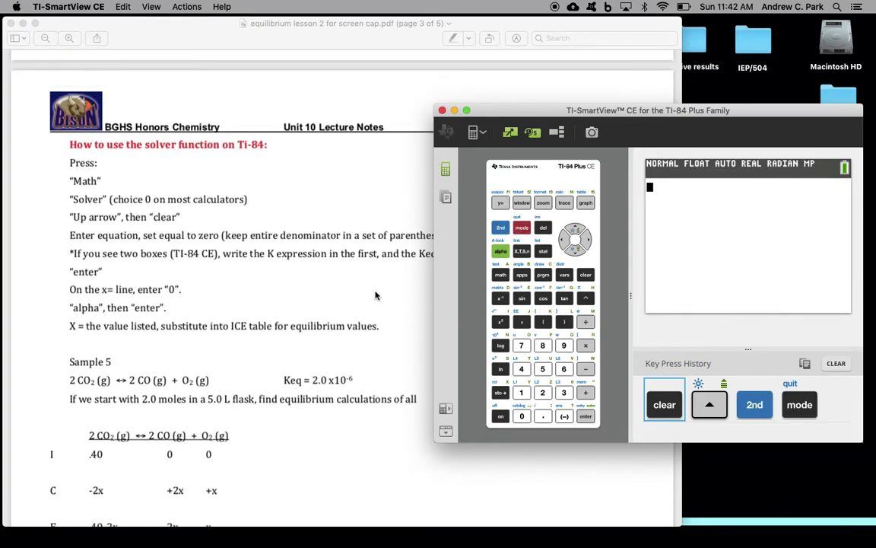
pyautogui.scroll(-2, 375, 295)
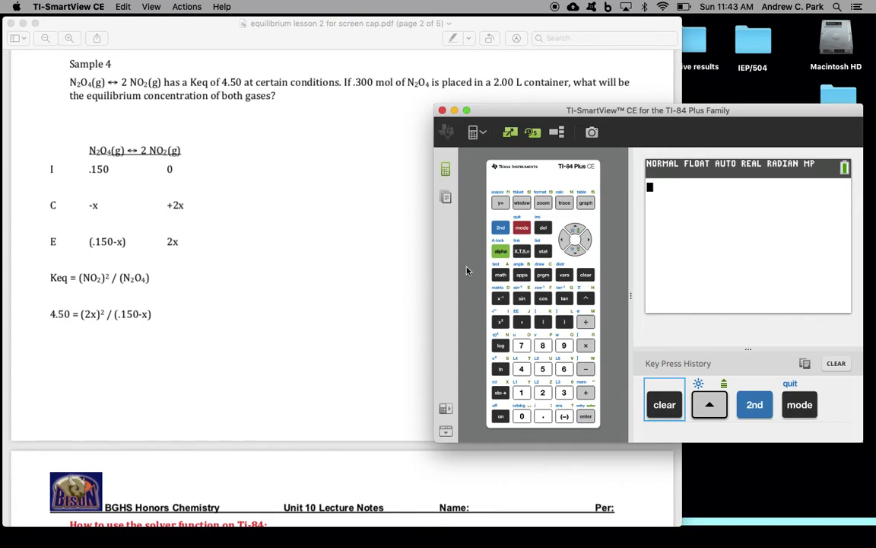
# - Return to the Numeric Solver through the MATH menu and clear the old E1 expression
pyautogui.click(500, 275)
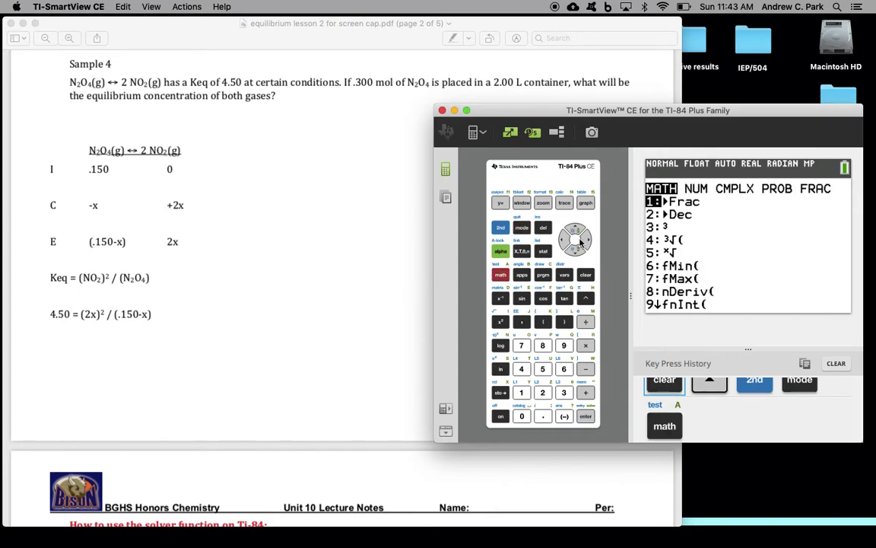
pyautogui.click(576, 230)
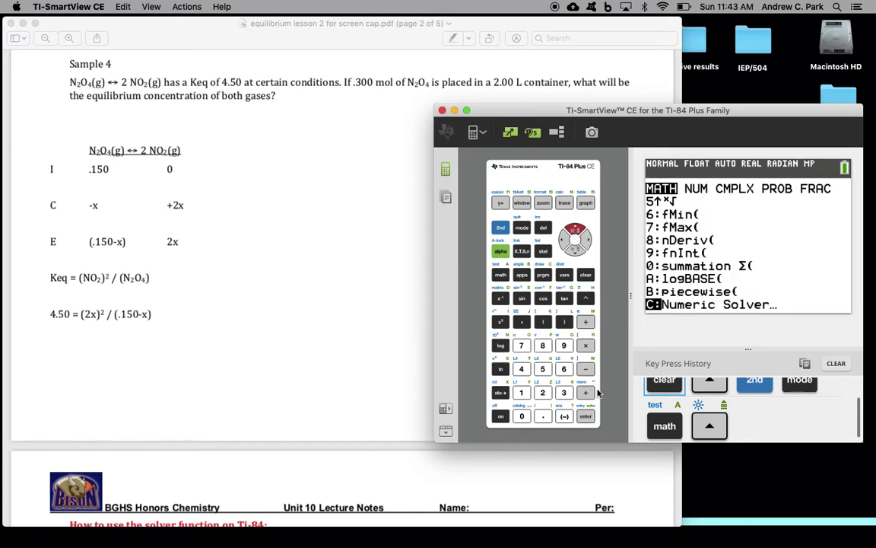
pyautogui.click(584, 416)
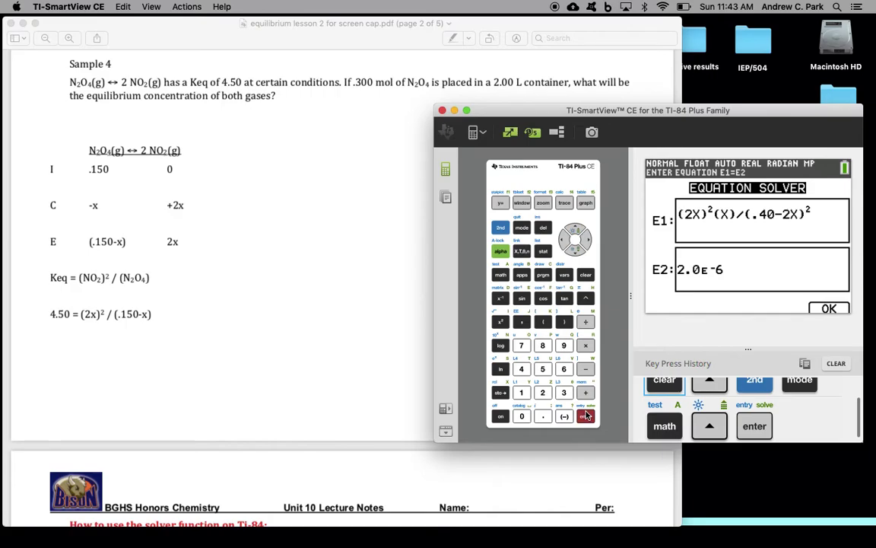
pyautogui.click(586, 275)
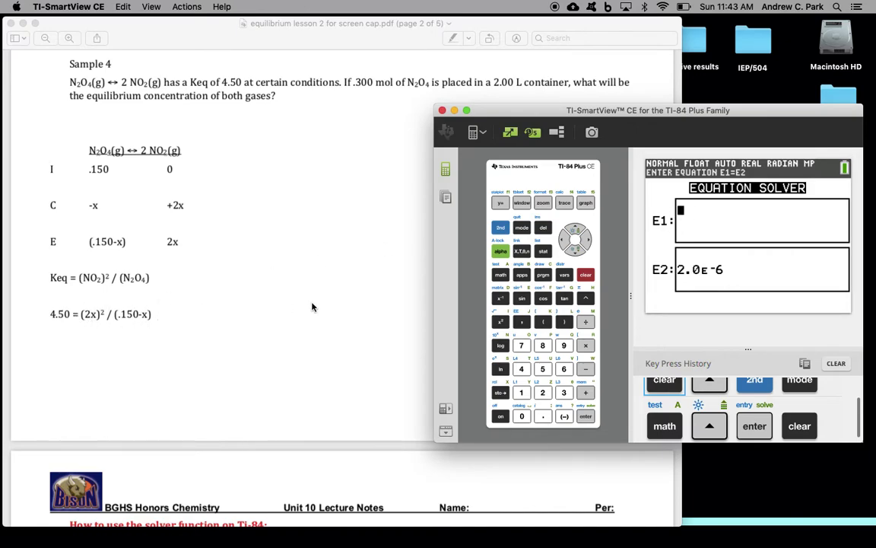
# - Key in the term (2X)² at the start of E1
pyautogui.click(545, 322)
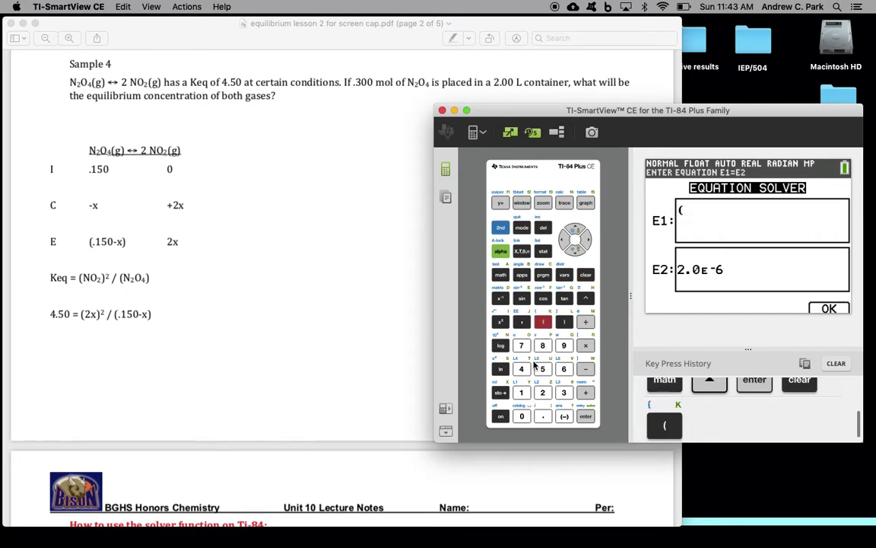
pyautogui.click(542, 393)
pyautogui.click(520, 249)
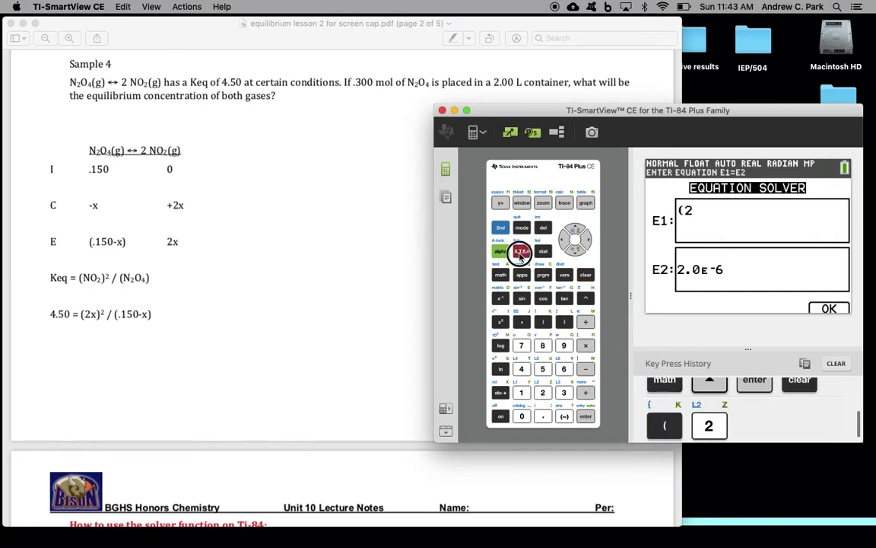
pyautogui.click(565, 322)
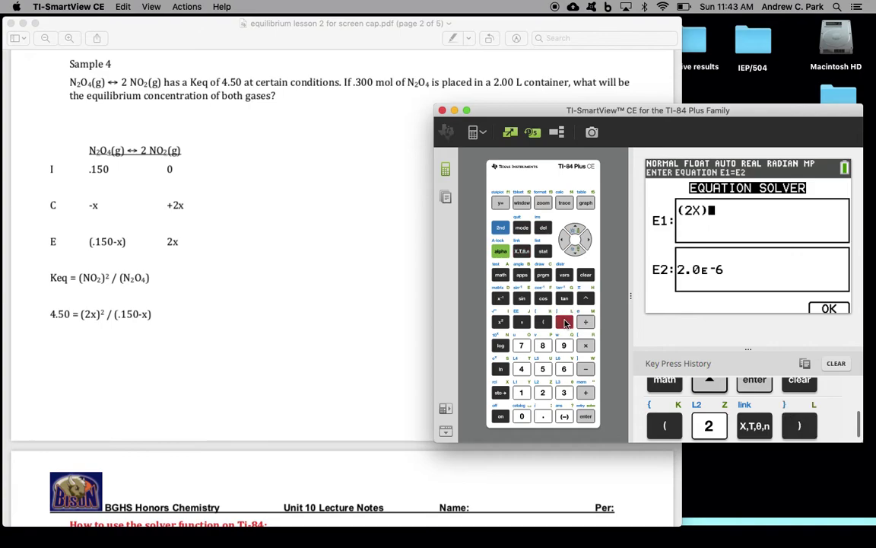
pyautogui.click(500, 322)
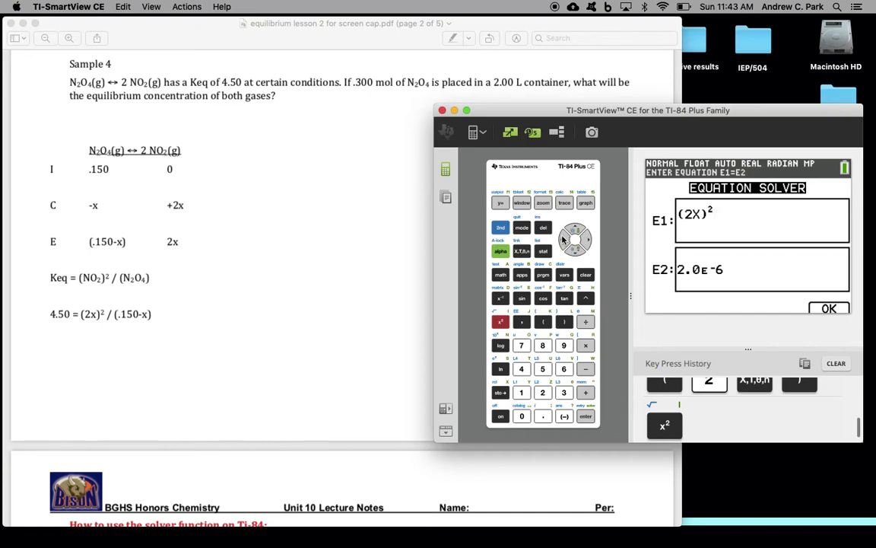
# - Delete the ² exponent so E1 begins with (2X), with the MATH list showing
pyautogui.click(565, 240)
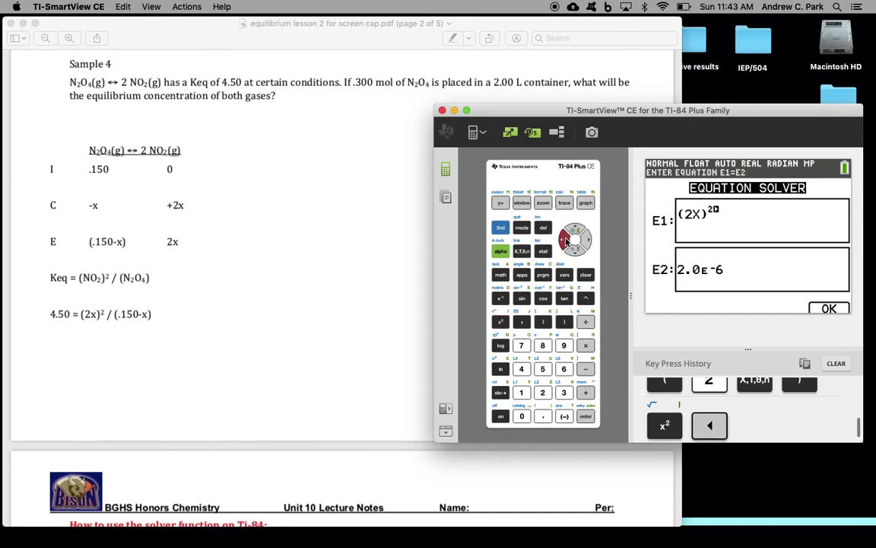
pyautogui.click(565, 240)
pyautogui.click(542, 230)
pyautogui.click(542, 231)
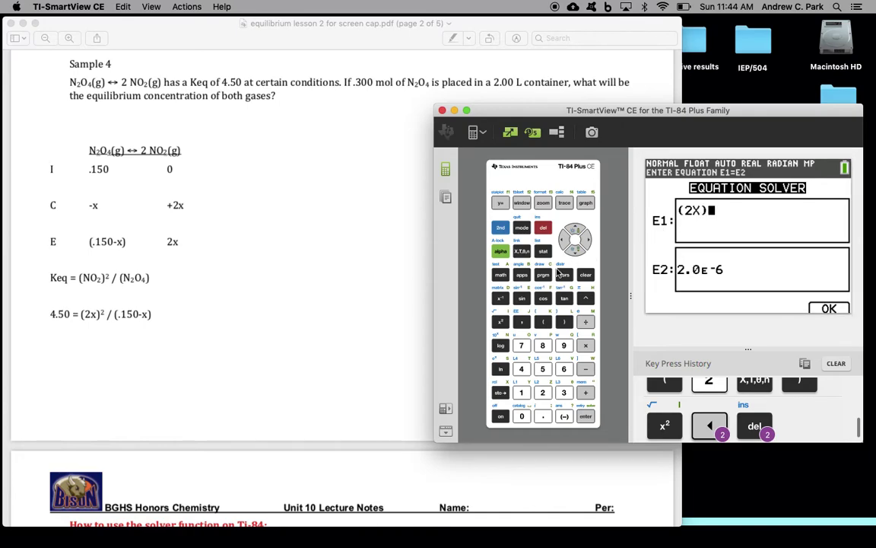
pyautogui.click(501, 275)
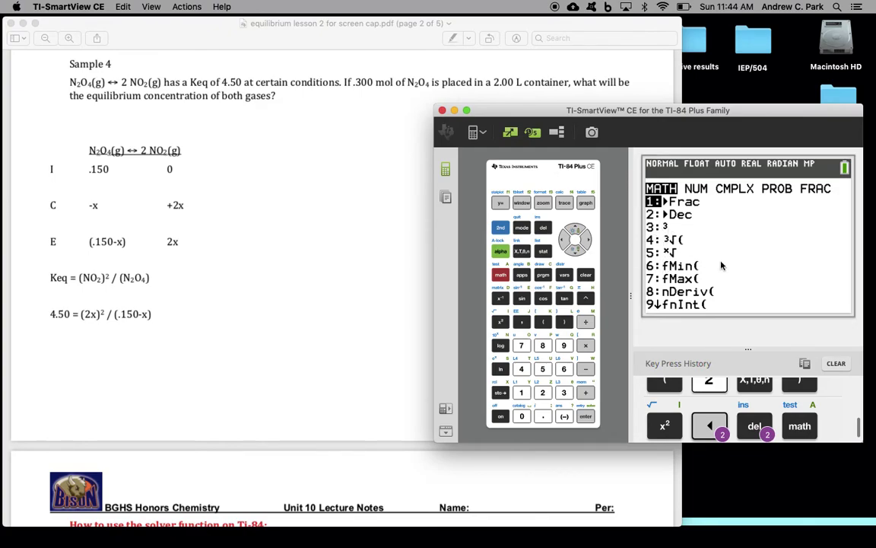
# - Clear the key press history, then go down the MATH list to reopen C:Numeric Solver
pyautogui.click(835, 363)
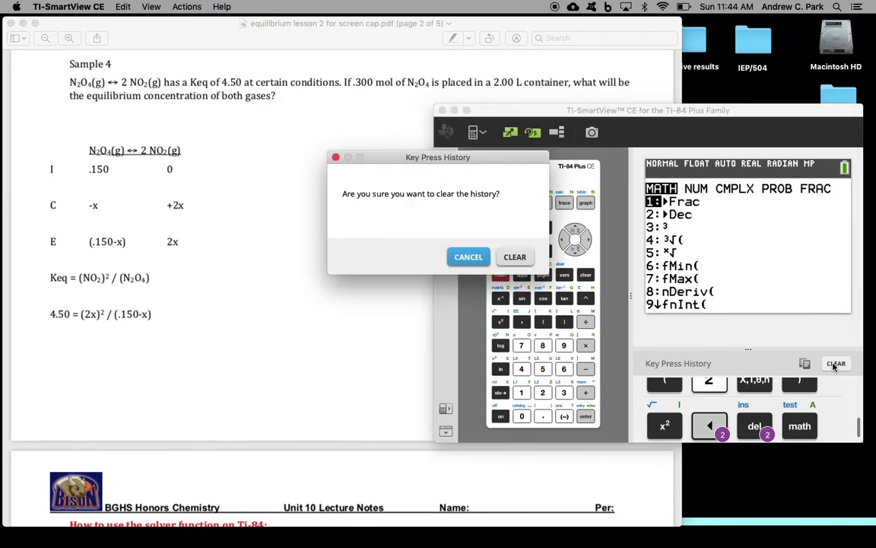
pyautogui.click(515, 258)
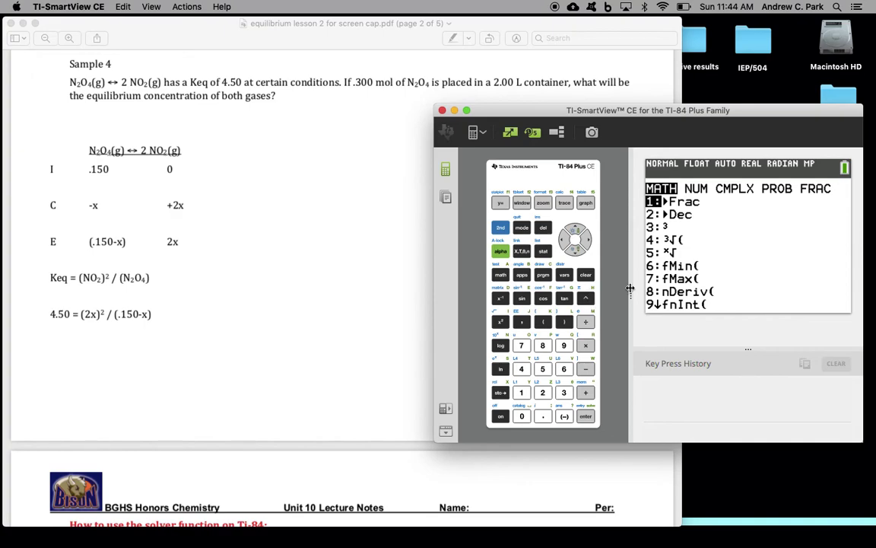
pyautogui.click(576, 251)
pyautogui.click(576, 251)
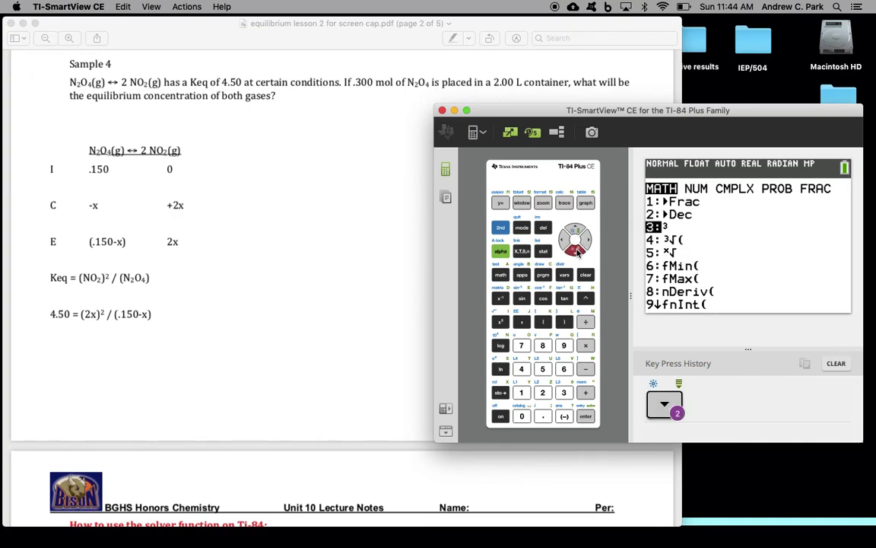
pyautogui.click(576, 251)
pyautogui.click(576, 251)
pyautogui.click(576, 252)
pyautogui.click(576, 251)
pyautogui.click(576, 251)
pyautogui.click(575, 251)
pyautogui.click(575, 251)
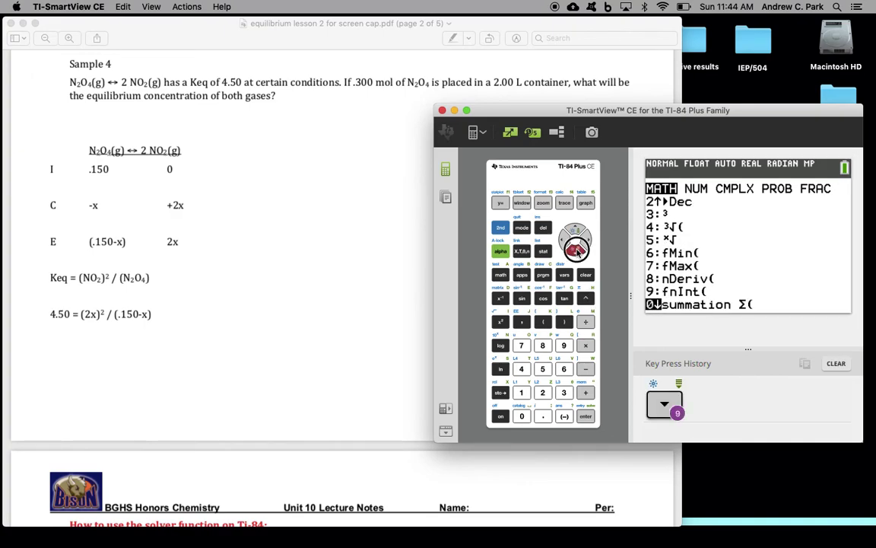
pyautogui.click(576, 251)
pyautogui.click(575, 251)
pyautogui.click(576, 251)
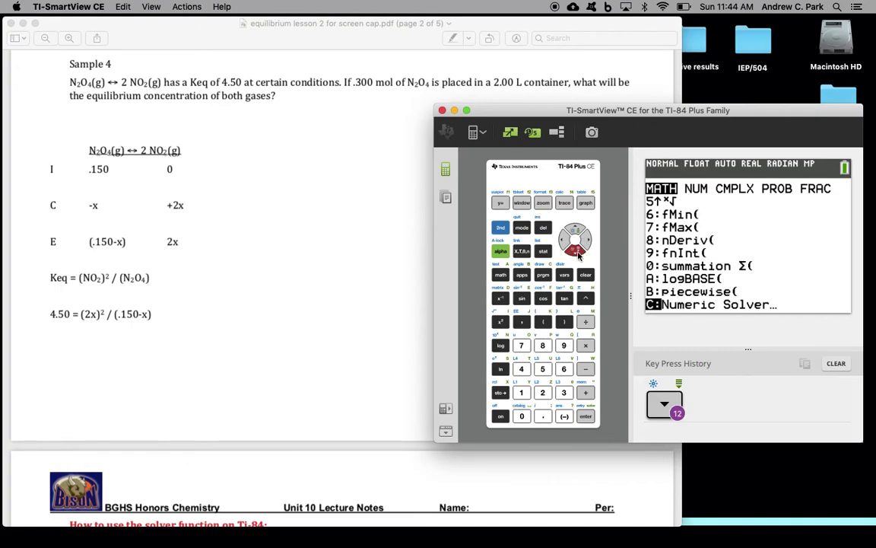
pyautogui.click(586, 417)
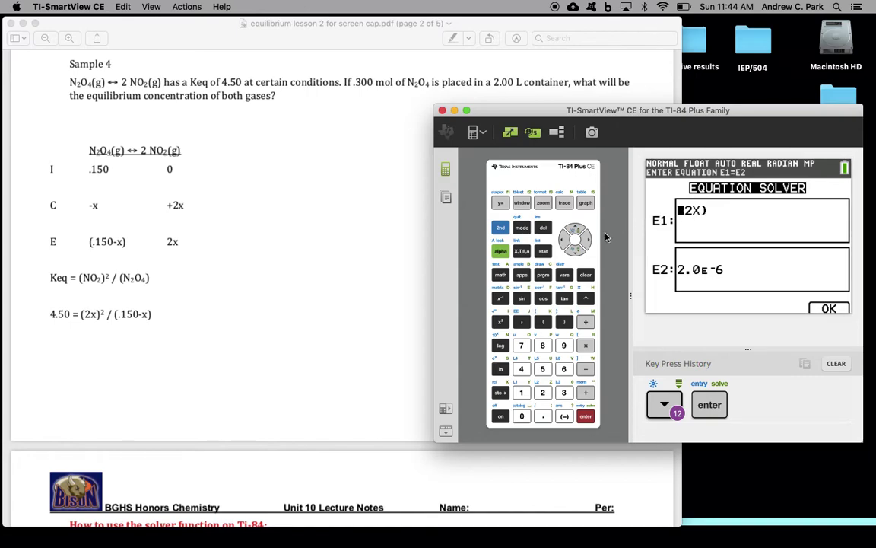
# - Square the (2X) term in E1, correcting the exponent from 3 to 2
pyautogui.click(586, 240)
pyautogui.click(586, 240)
pyautogui.click(586, 240)
pyautogui.click(586, 240)
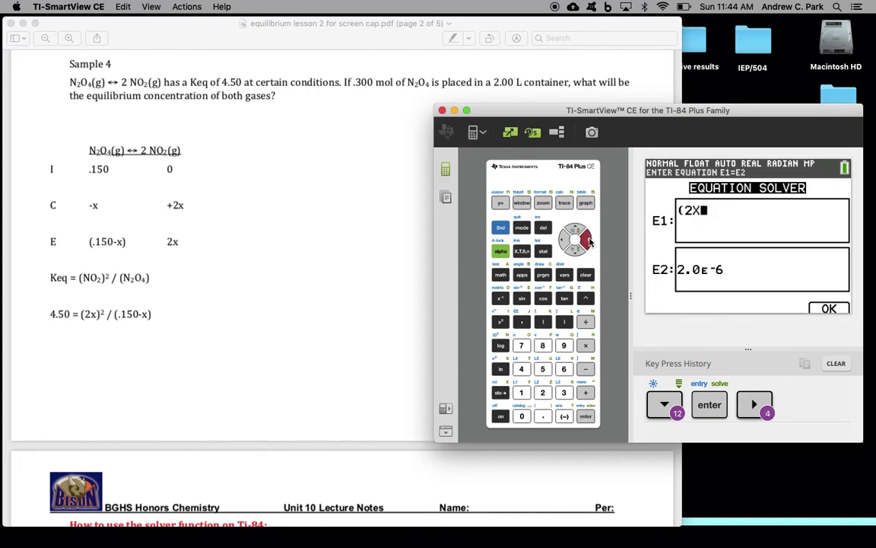
pyautogui.click(586, 298)
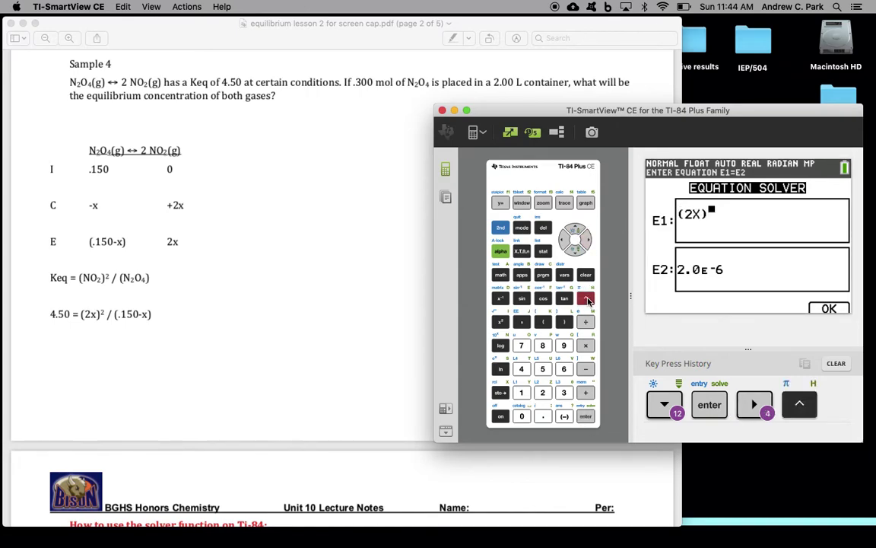
pyautogui.click(565, 392)
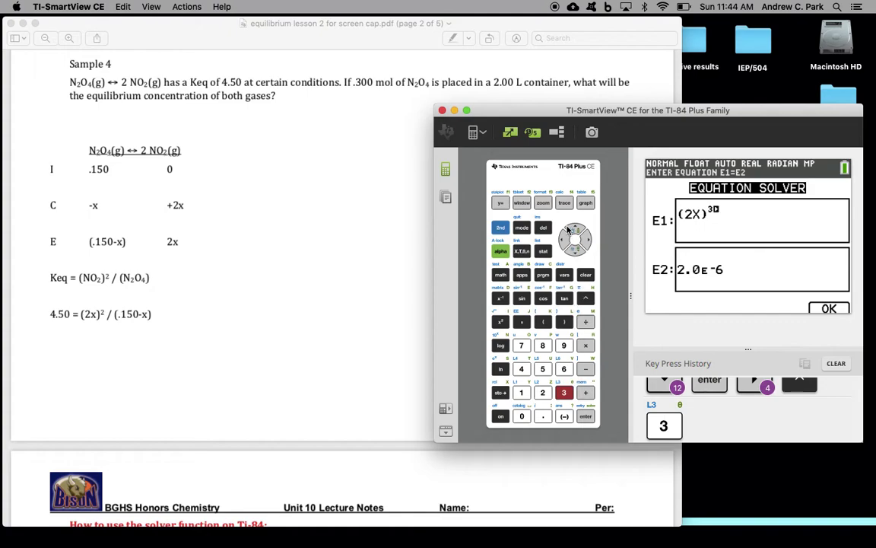
pyautogui.click(564, 241)
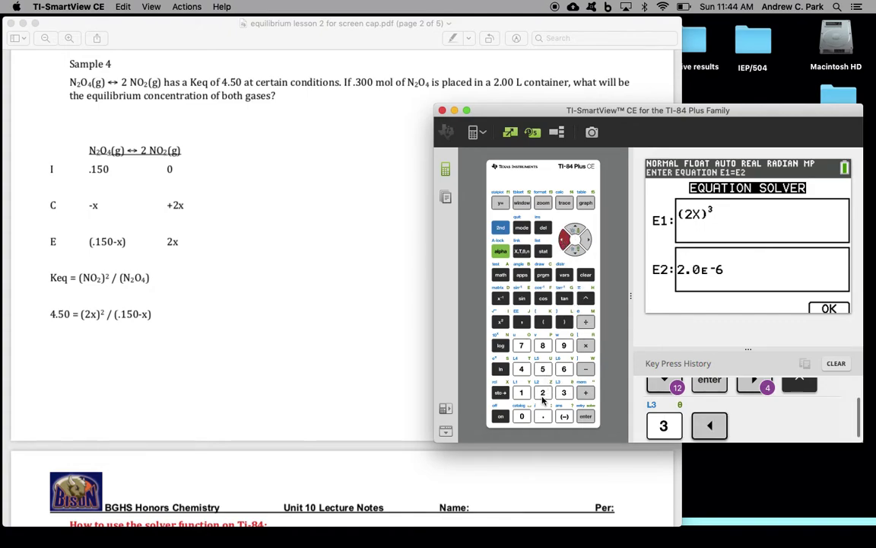
pyautogui.click(543, 394)
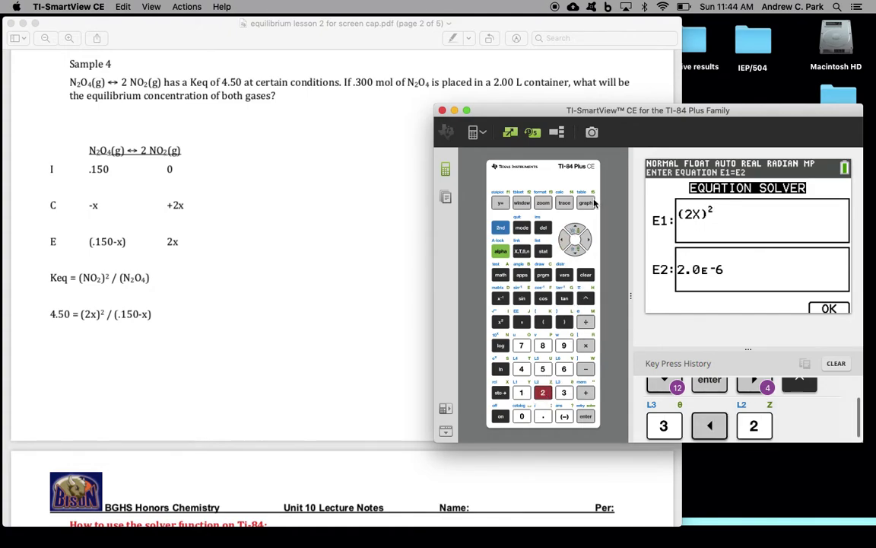
pyautogui.click(585, 241)
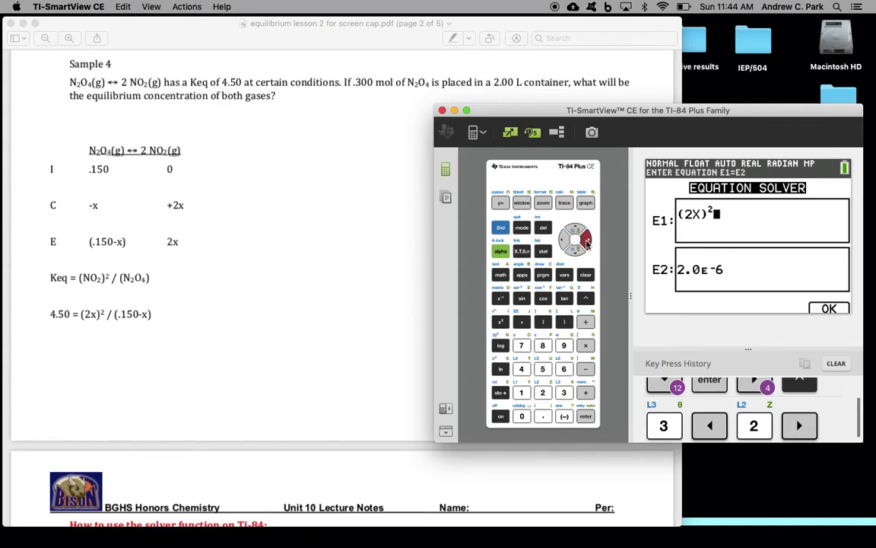
# - Divide by (.150-X) so E1 reads (2X)²/(.150-X)
pyautogui.click(587, 322)
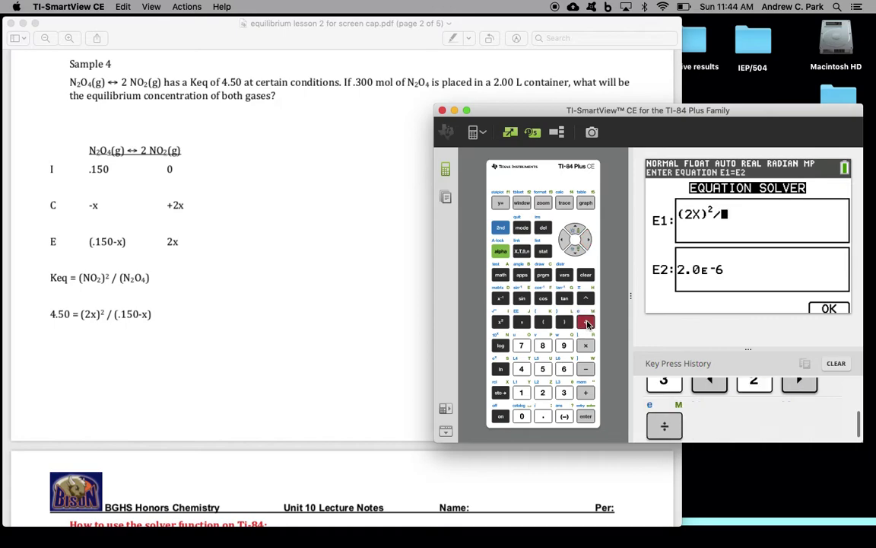
pyautogui.click(543, 322)
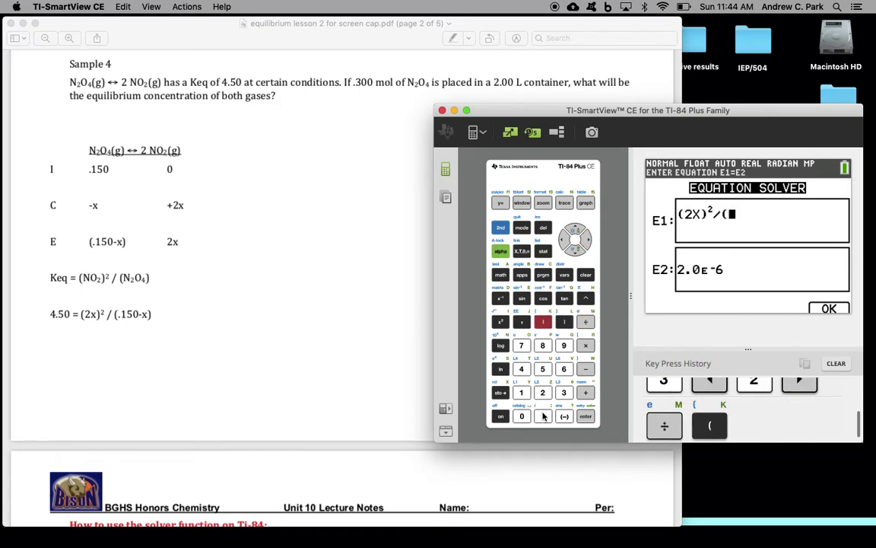
pyautogui.click(544, 417)
pyautogui.click(522, 392)
pyautogui.click(543, 369)
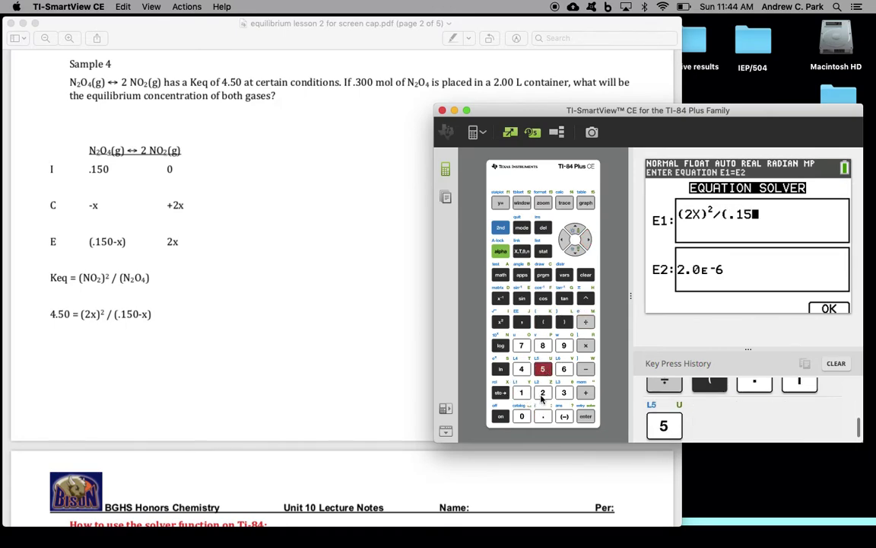
pyautogui.click(522, 416)
pyautogui.click(586, 369)
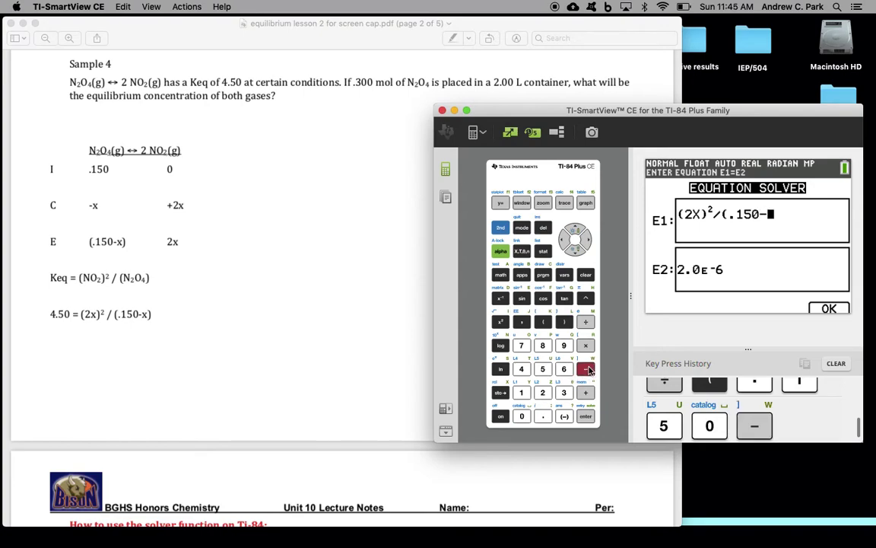
pyautogui.click(521, 251)
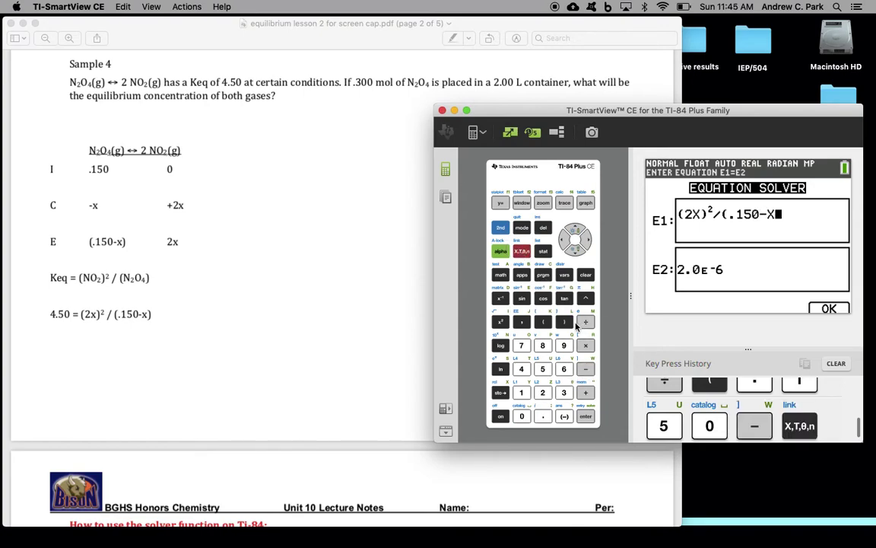
pyautogui.click(566, 322)
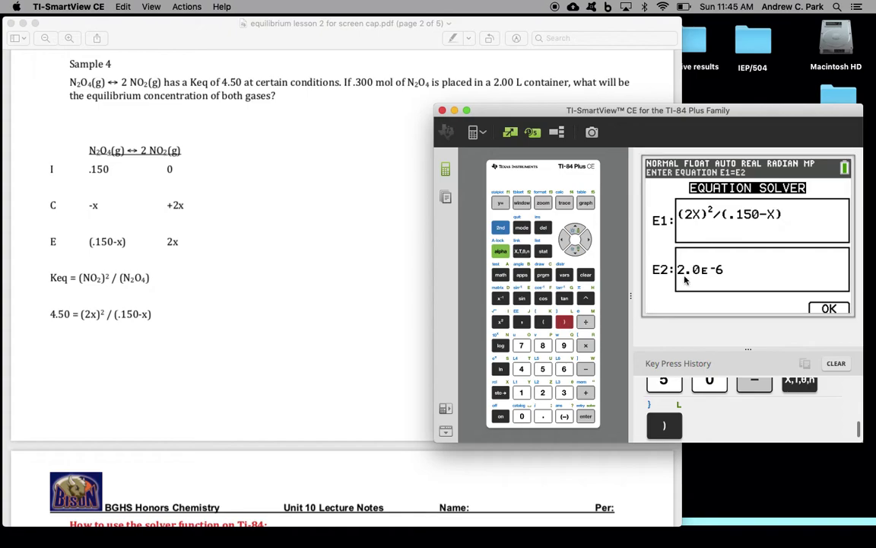
pyautogui.click(586, 416)
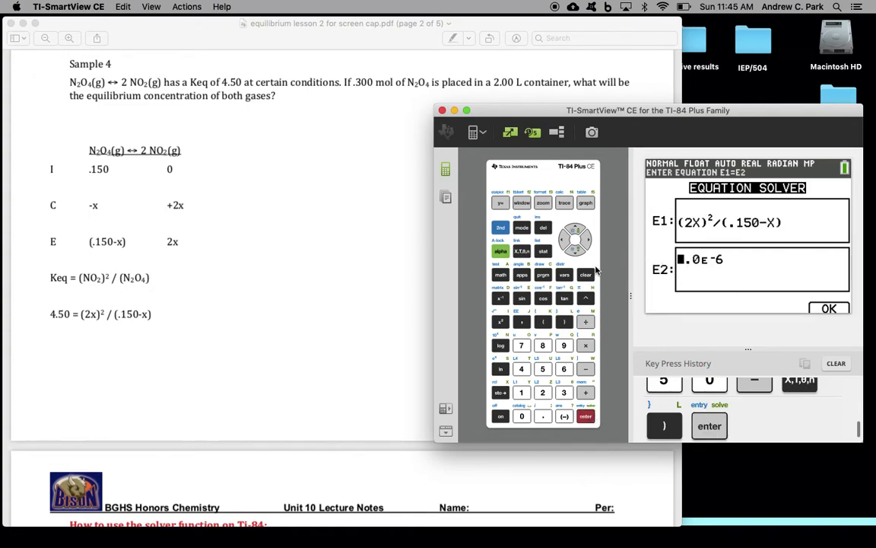
# - Replace E2's 2.0E-6 with 4.50 and continue to the solve screen
pyautogui.press('Escape')
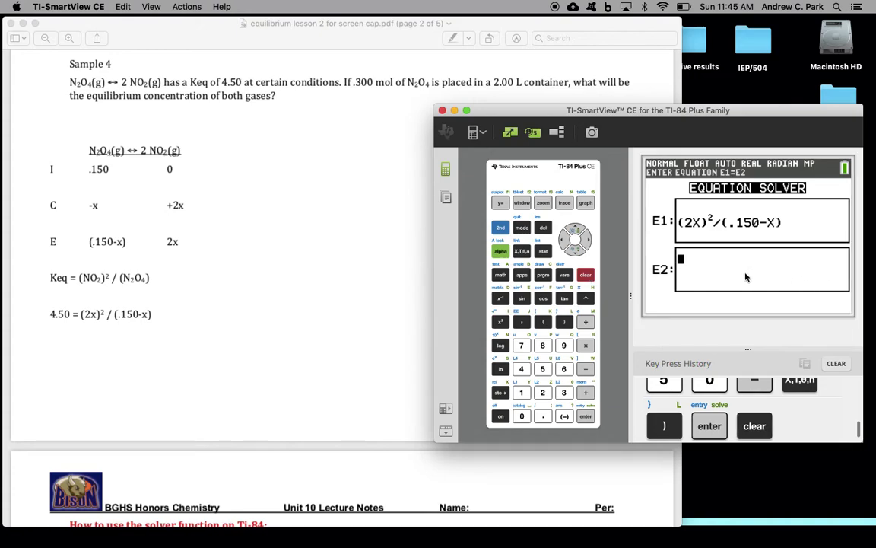
pyautogui.click(521, 369)
pyautogui.click(542, 416)
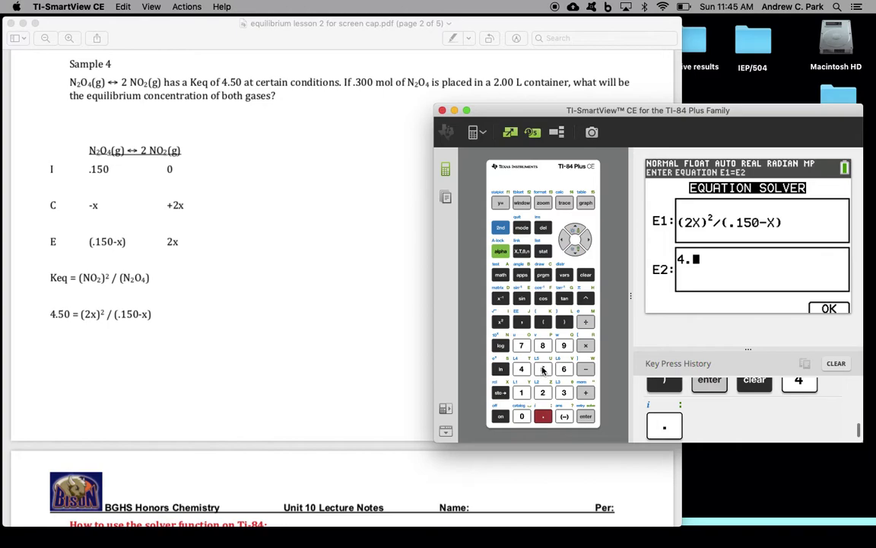
pyautogui.click(542, 369)
pyautogui.click(522, 416)
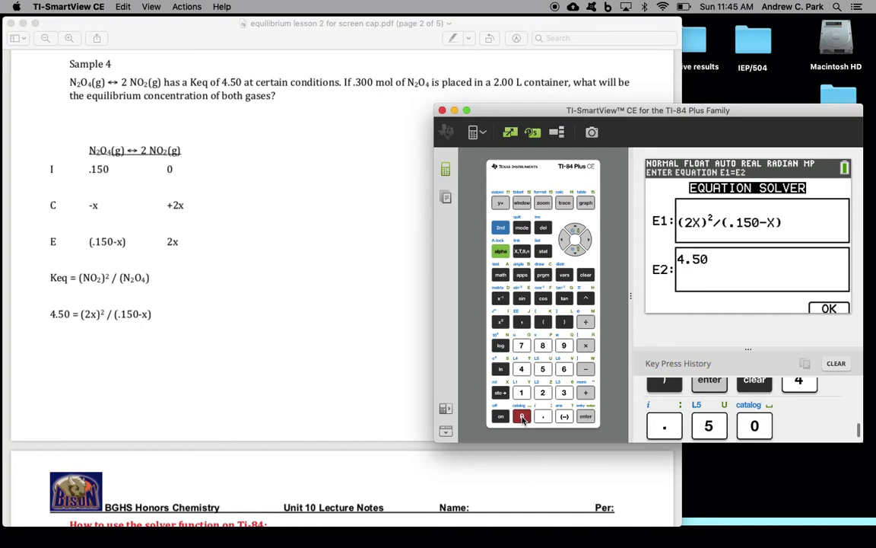
pyautogui.click(585, 416)
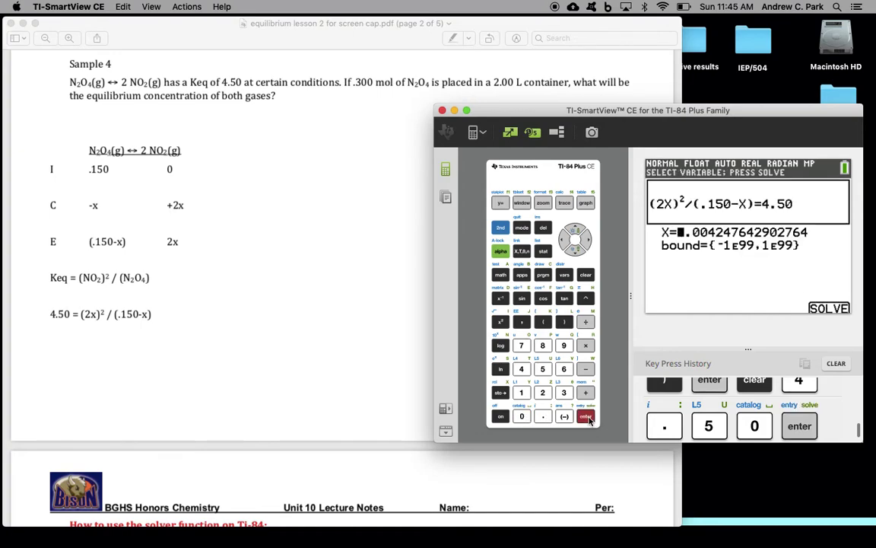
# - Set the starting X guess to 0 and solve, yielding X=0.13403158578775
pyautogui.click(585, 275)
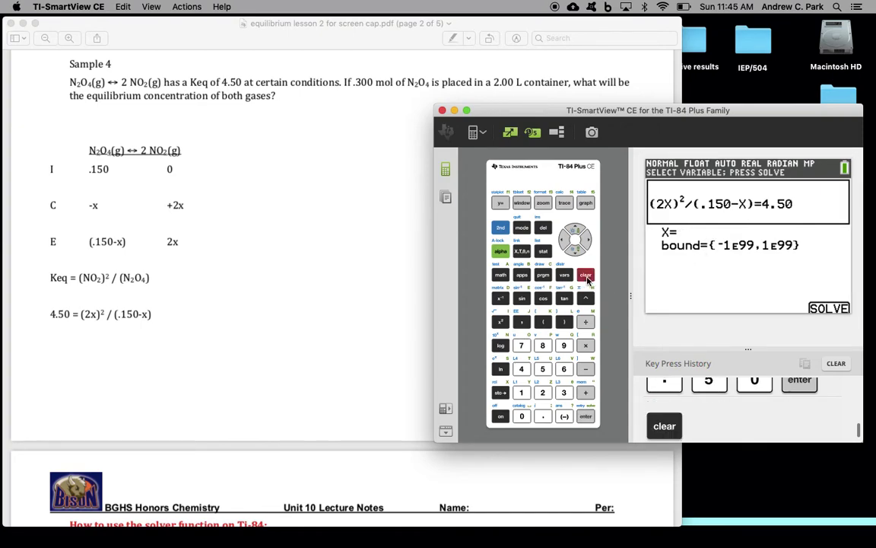
pyautogui.click(522, 416)
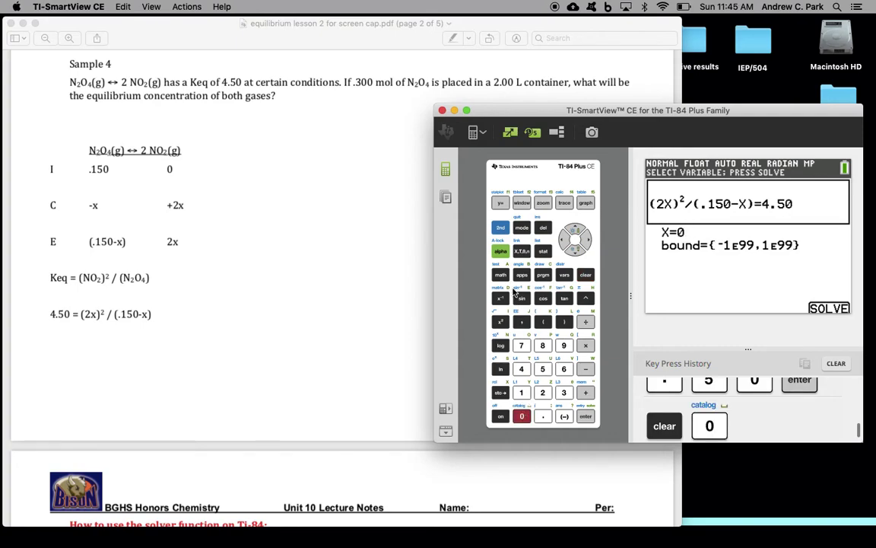
pyautogui.click(501, 251)
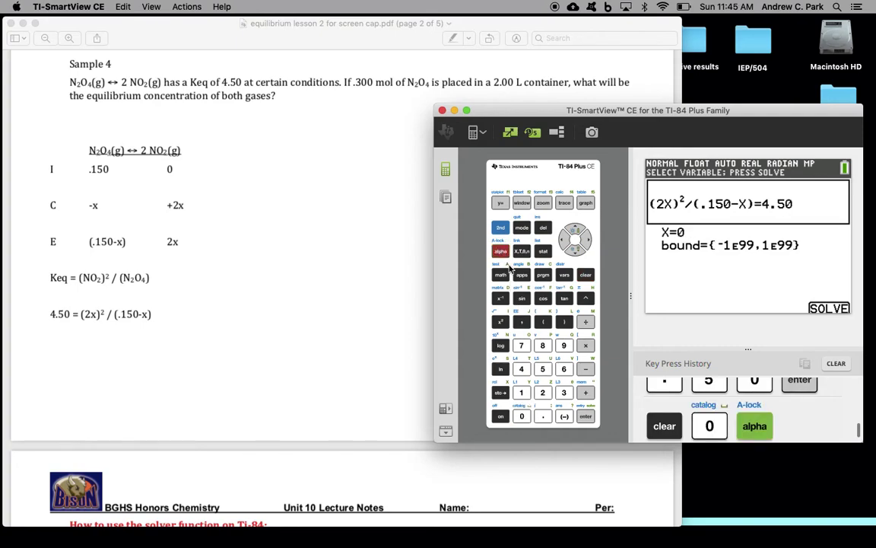
pyautogui.click(586, 417)
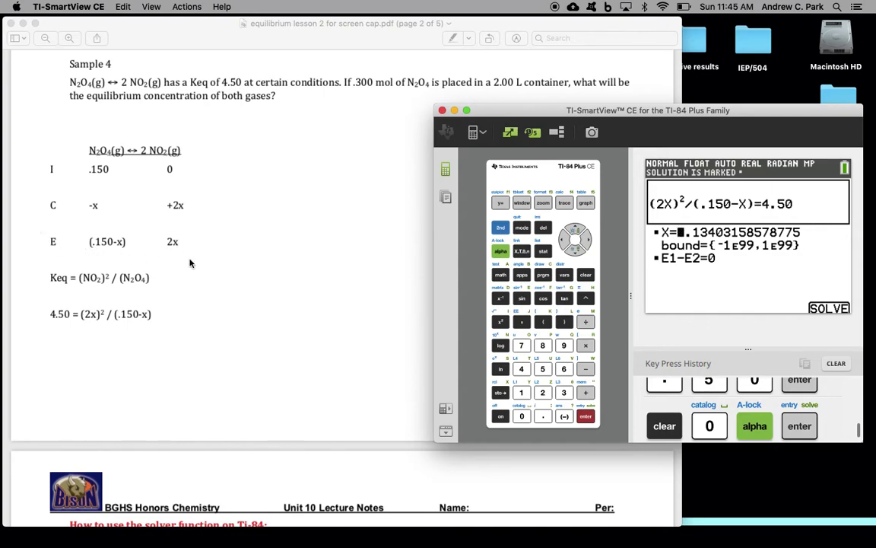
# - Bring the lesson notes PDF forward and highlight page 4's Keq = 7.3 x 10⁻¹⁸
pyautogui.scroll(-10, 277, 321)
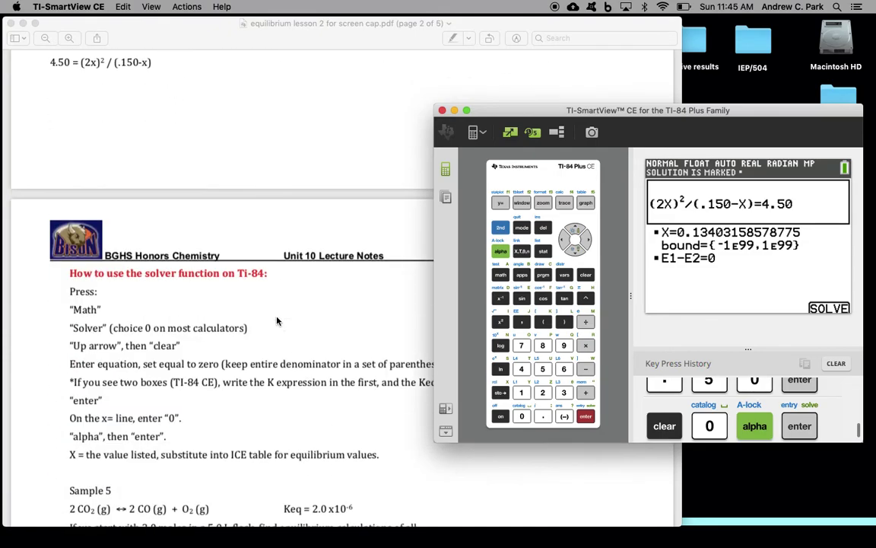
pyautogui.scroll(-15, 277, 321)
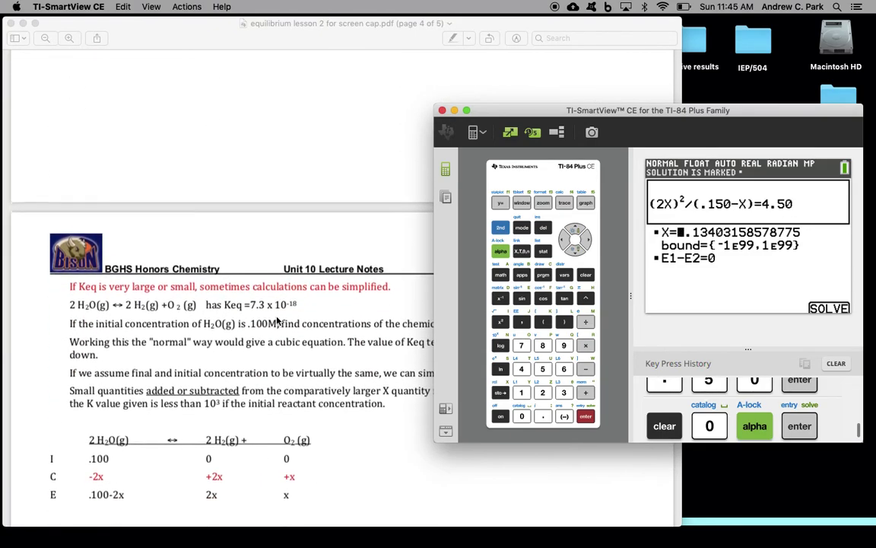
pyautogui.scroll(-3, 311, 302)
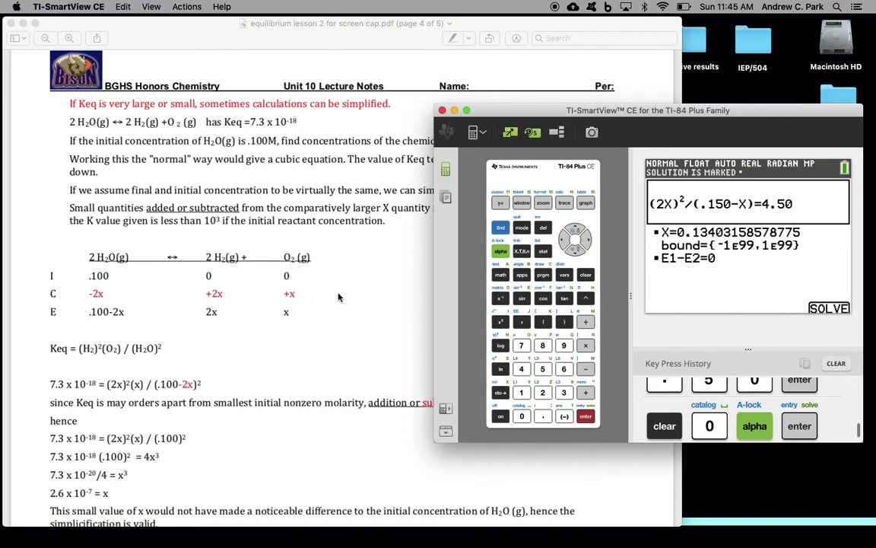
pyautogui.click(358, 287)
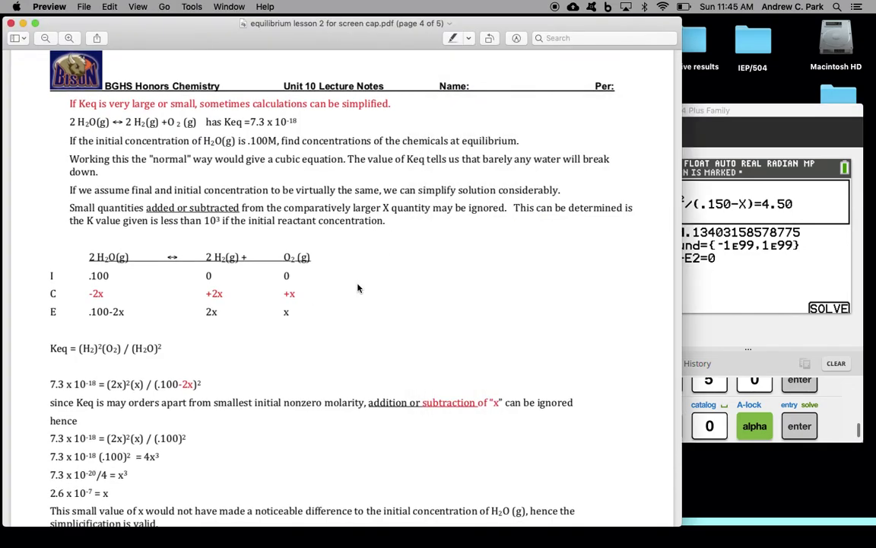
pyautogui.moveTo(248, 121); pyautogui.dragTo(287, 123)
pyautogui.click(302, 124)
pyautogui.moveTo(304, 122); pyautogui.dragTo(274, 122)
pyautogui.click(303, 172)
pyautogui.scroll(-2, 137, 313)
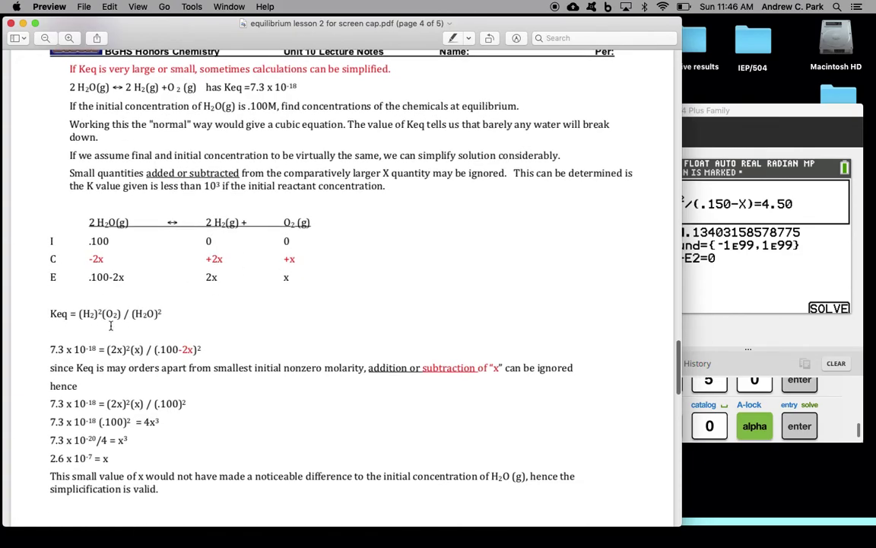
pyautogui.moveTo(53, 276); pyautogui.dragTo(239, 291)
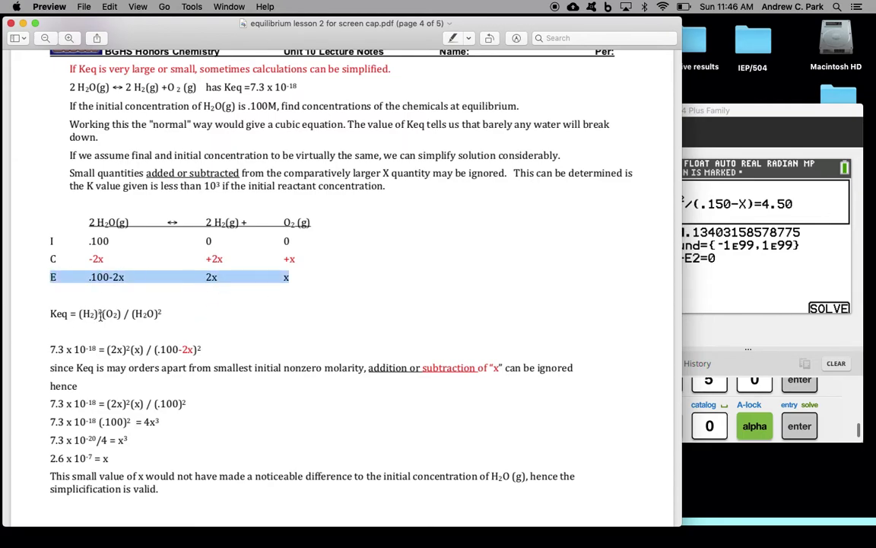
pyautogui.click(114, 349)
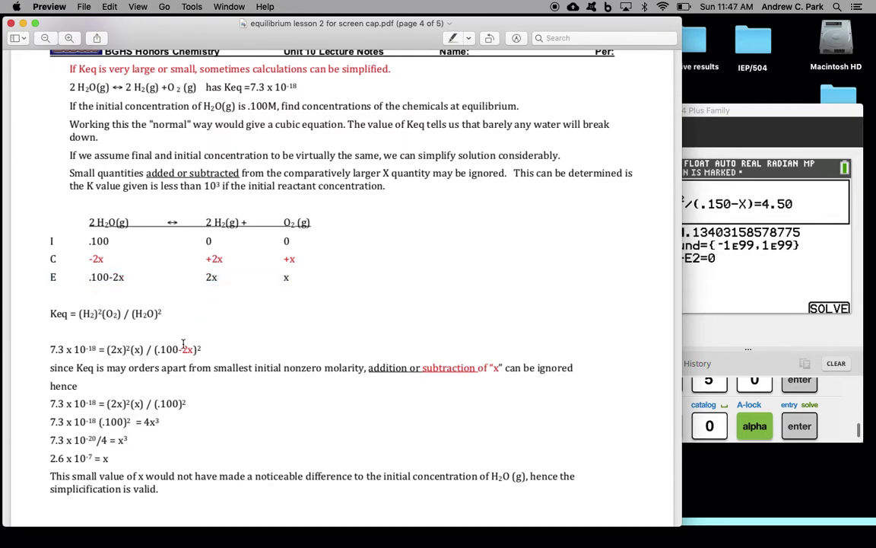
pyautogui.scroll(-1, 202, 347)
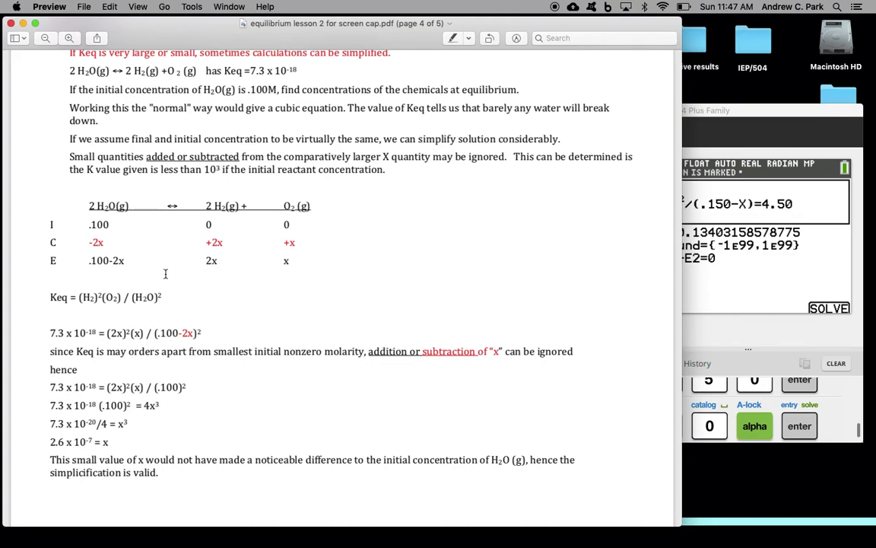
pyautogui.moveTo(88, 225); pyautogui.dragTo(112, 225)
pyautogui.click(99, 344)
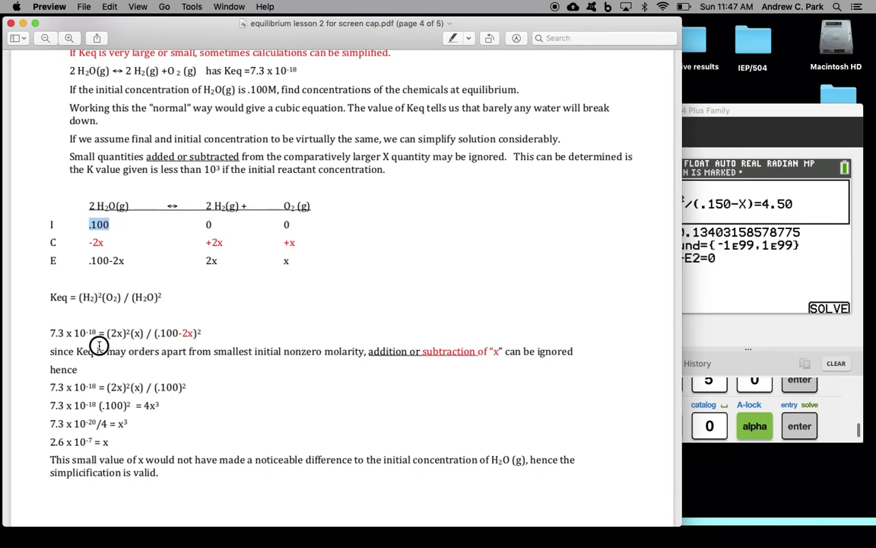
pyautogui.click(93, 334)
pyautogui.moveTo(94, 333); pyautogui.dragTo(79, 335)
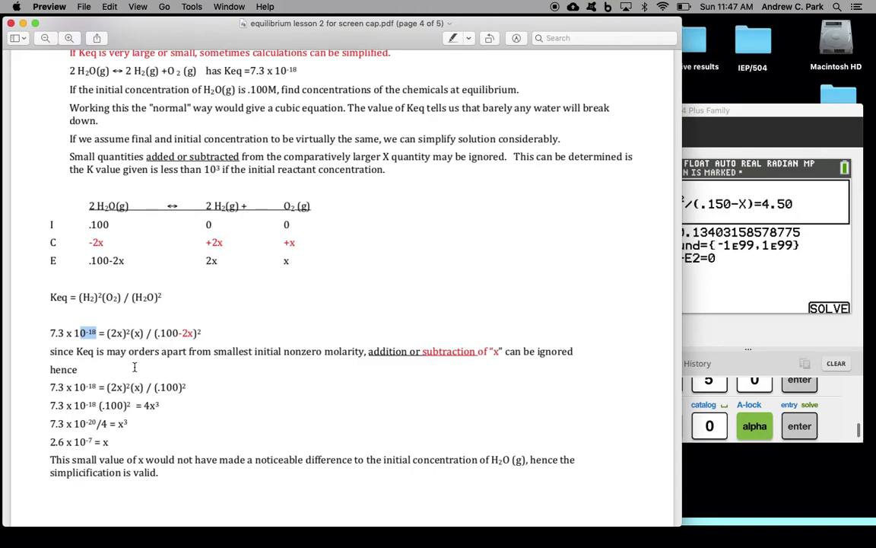
pyautogui.click(190, 333)
pyautogui.moveTo(368, 352); pyautogui.dragTo(497, 353)
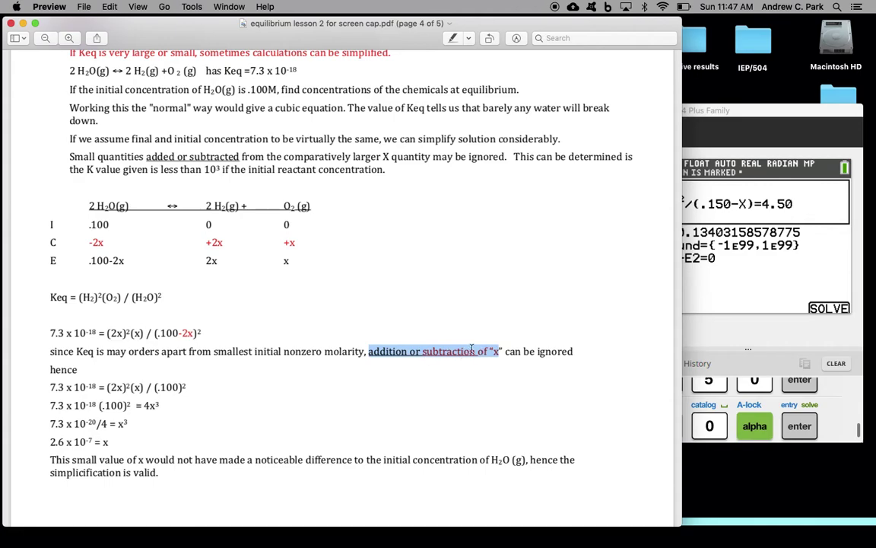
pyautogui.moveTo(156, 333); pyautogui.dragTo(196, 332)
pyautogui.click(190, 335)
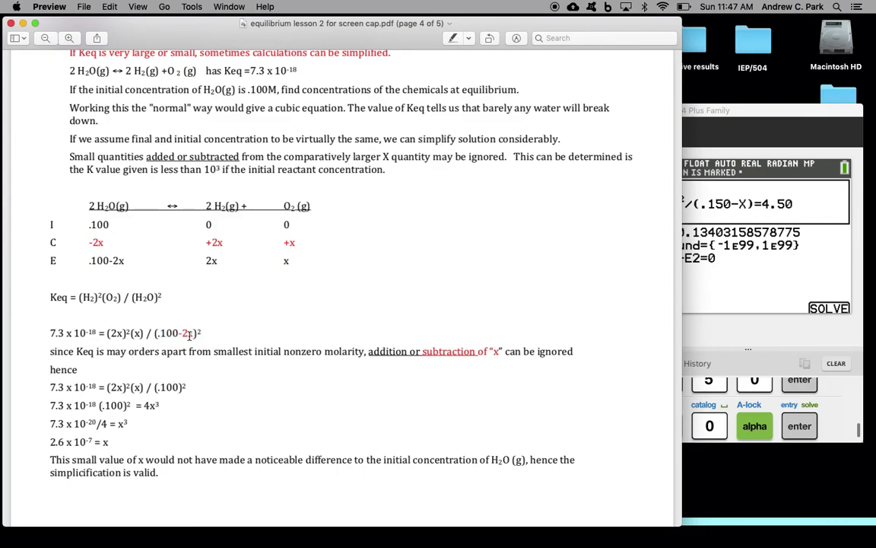
pyautogui.scroll(-2, 189, 335)
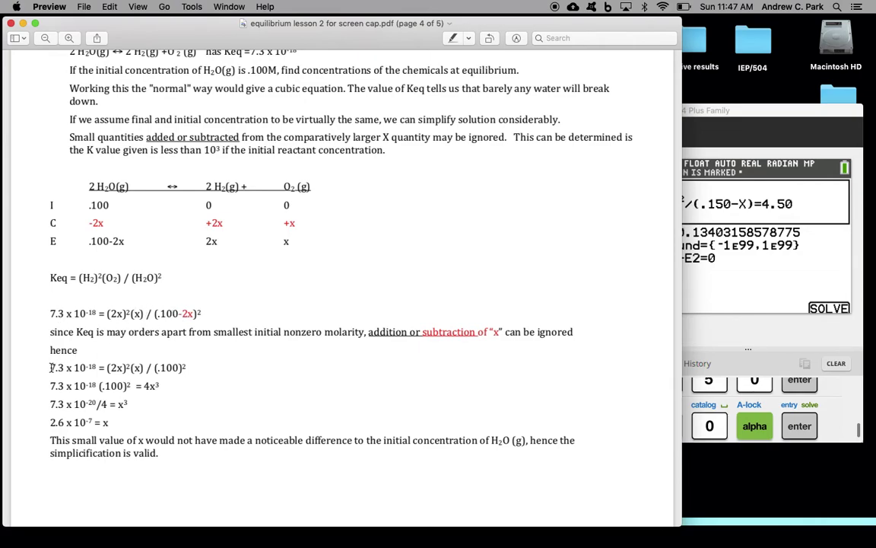
pyautogui.moveTo(51, 368); pyautogui.dragTo(184, 369)
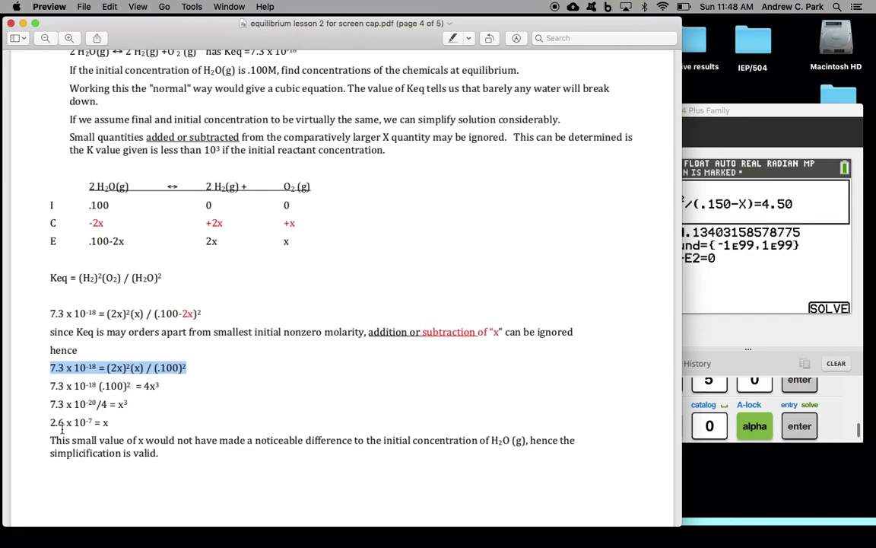
pyautogui.click(101, 425)
pyautogui.moveTo(107, 422); pyautogui.dragTo(47, 422)
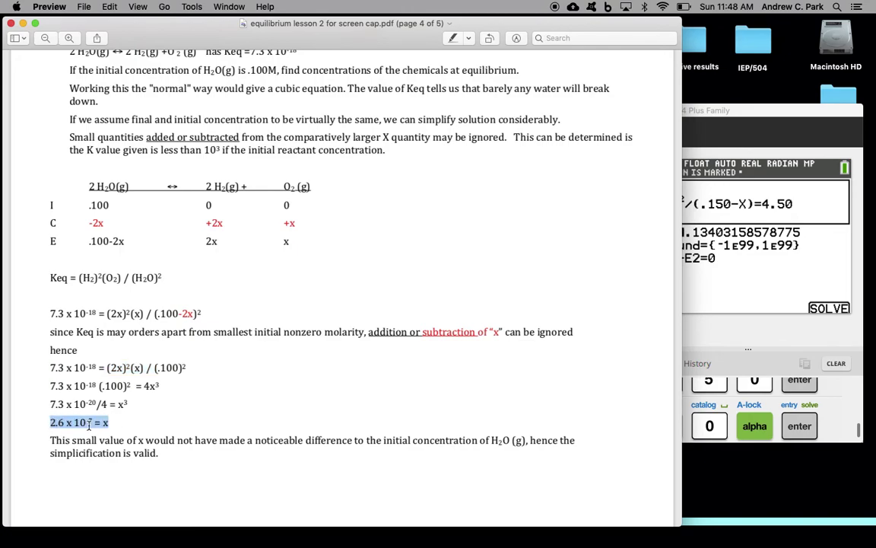
pyautogui.moveTo(124, 242); pyautogui.dragTo(82, 244)
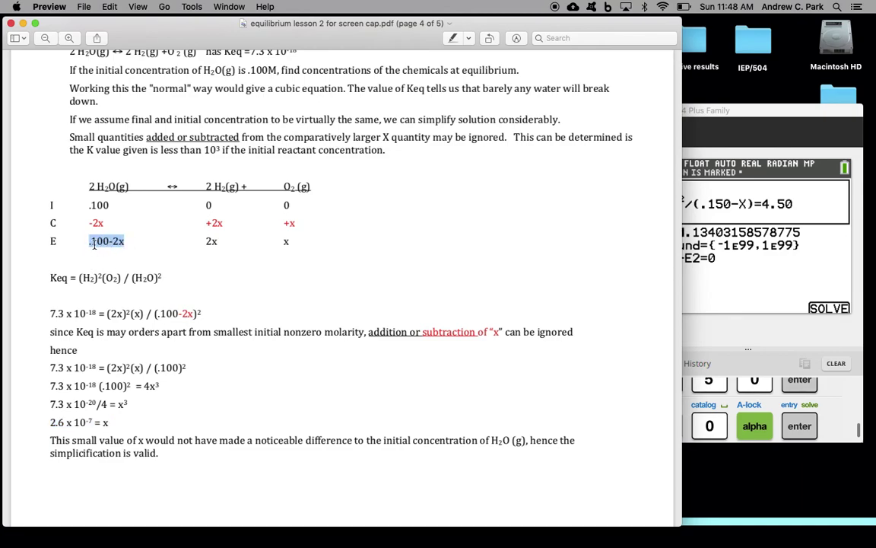
pyautogui.click(105, 242)
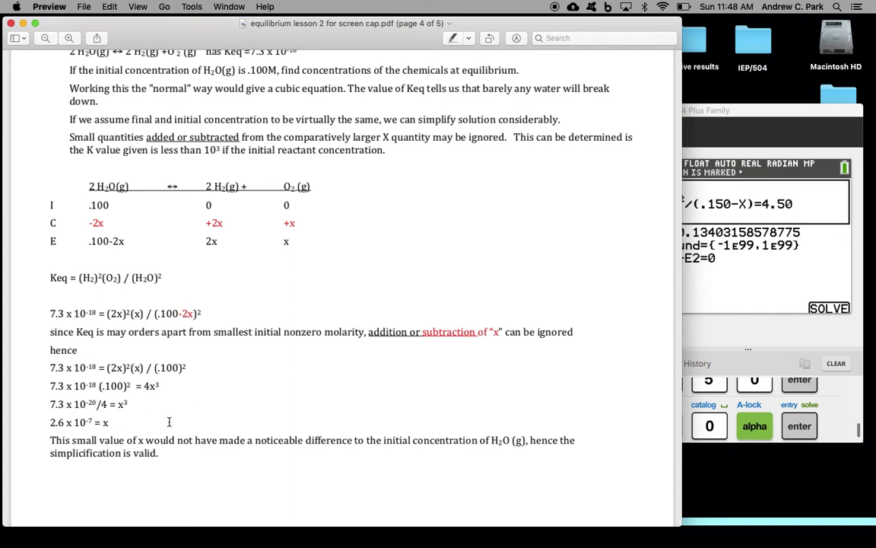
pyautogui.moveTo(124, 242); pyautogui.dragTo(88, 241)
pyautogui.click(149, 371)
pyautogui.moveTo(369, 334); pyautogui.dragTo(482, 335)
pyautogui.click(235, 274)
pyautogui.moveTo(163, 314); pyautogui.dragTo(178, 315)
pyautogui.click(182, 314)
pyautogui.moveTo(205, 223); pyautogui.dragTo(317, 221)
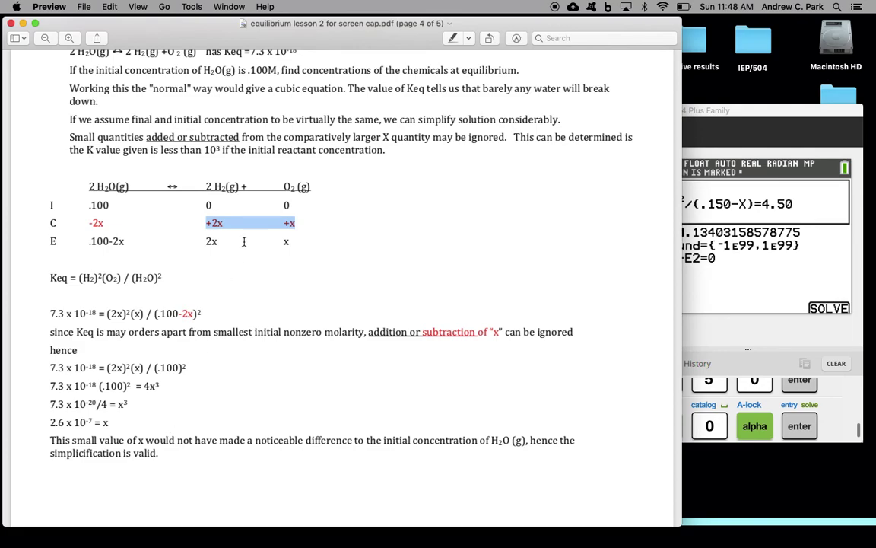
pyautogui.click(175, 329)
pyautogui.moveTo(180, 312); pyautogui.dragTo(195, 315)
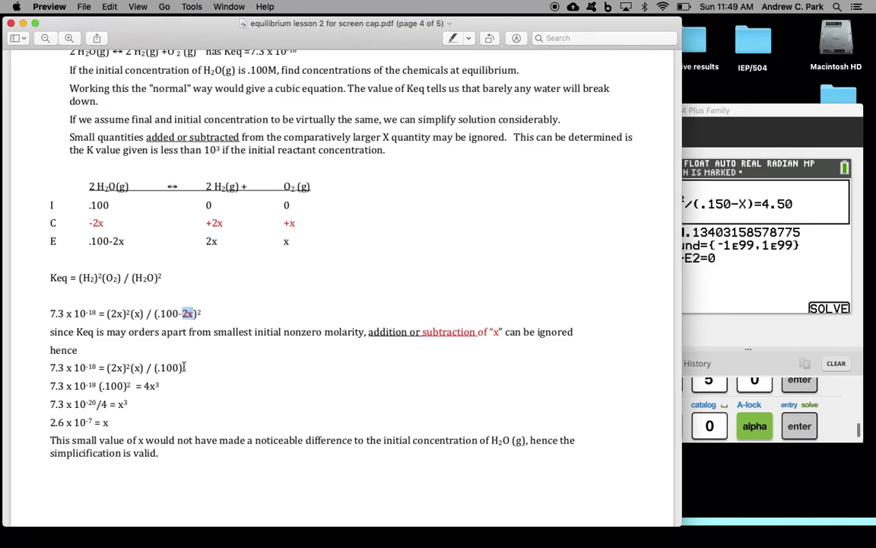
# - Clear the 2x highlight and scroll down to page 5's Q₂ and R example
pyautogui.click(165, 329)
pyautogui.scroll(-5, 182, 364)
pyautogui.scroll(-15, 325, 262)
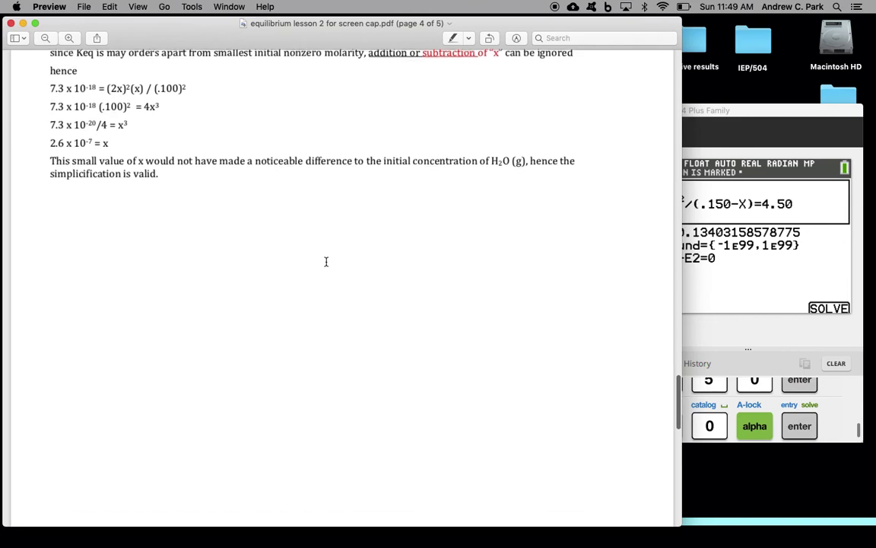
pyautogui.scroll(-5, 325, 262)
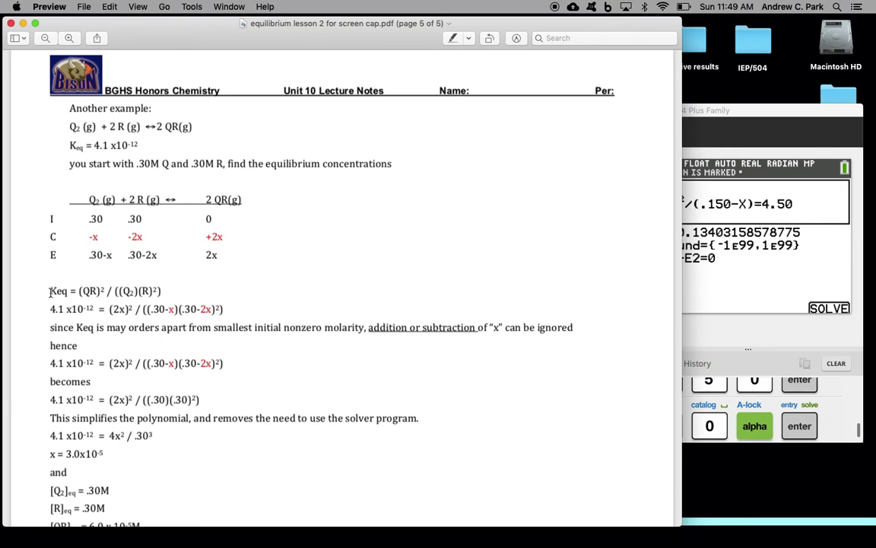
# - Highlight the Keq expression, the 4.1 x10⁻¹² equation line, the -x term and the -12 exponent
pyautogui.moveTo(50, 291); pyautogui.dragTo(158, 291)
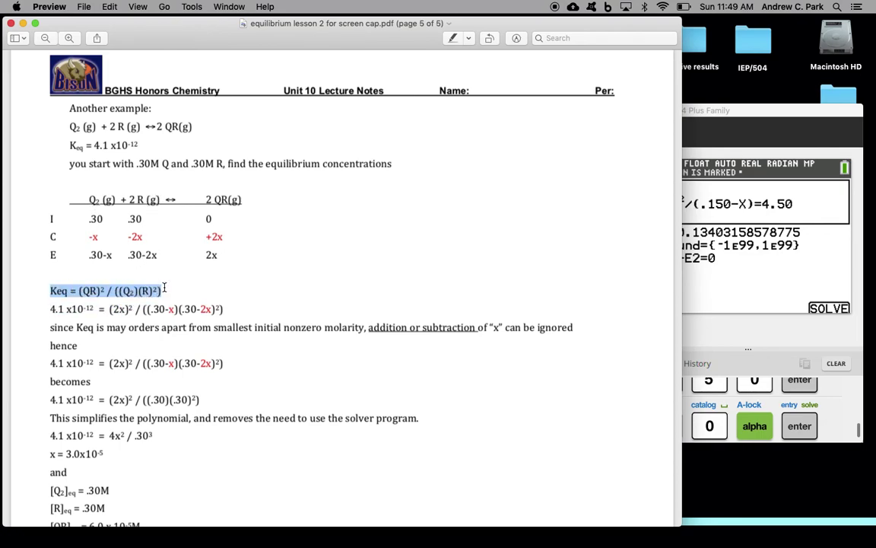
pyautogui.moveTo(53, 309); pyautogui.dragTo(229, 318)
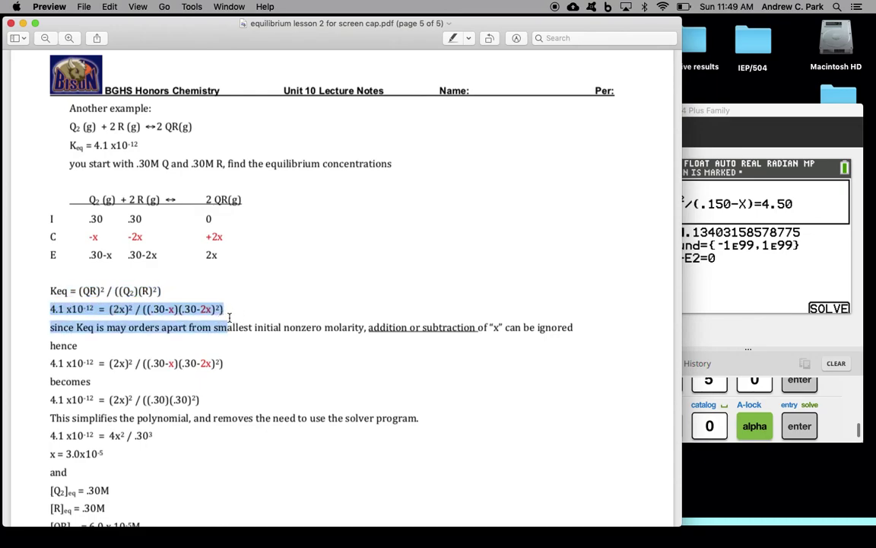
pyautogui.click(233, 311)
pyautogui.moveTo(165, 308); pyautogui.dragTo(213, 310)
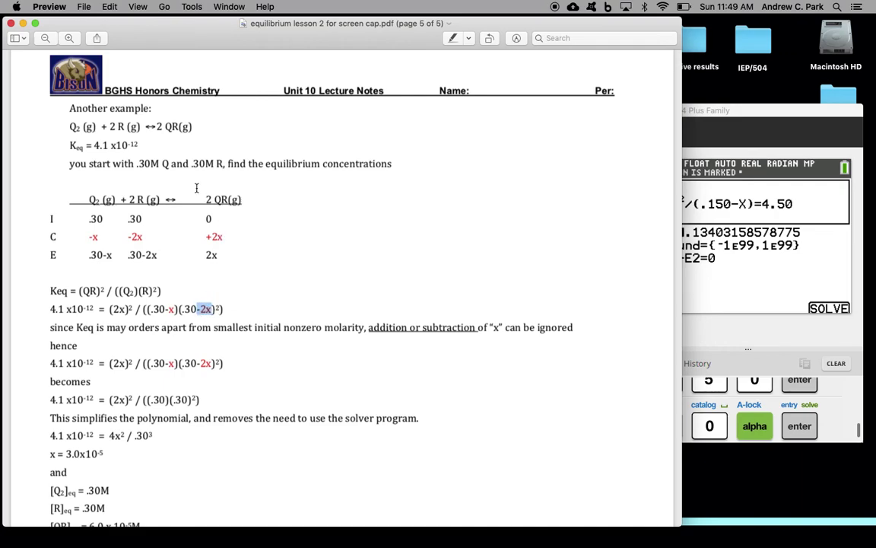
pyautogui.click(131, 144)
pyautogui.moveTo(127, 145); pyautogui.dragTo(125, 145)
pyautogui.moveTo(199, 400); pyautogui.dragTo(38, 399)
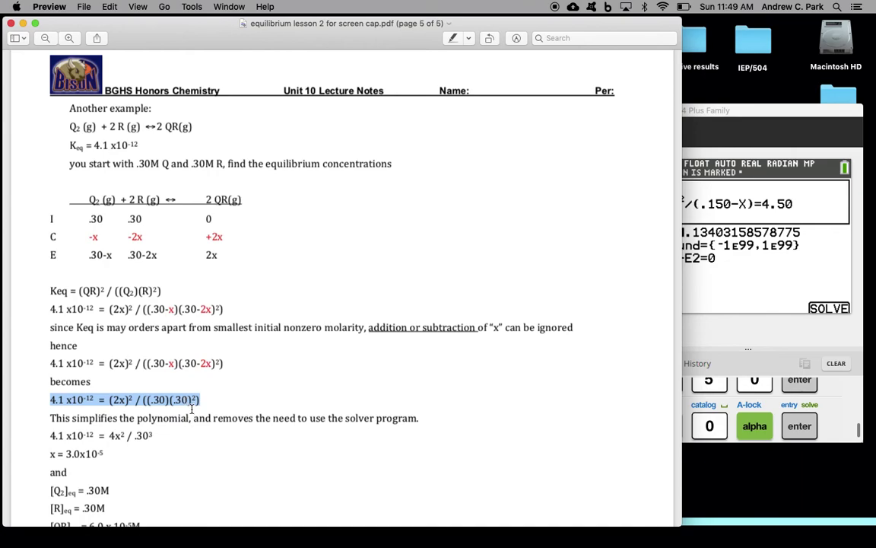
pyautogui.scroll(-3, 246, 422)
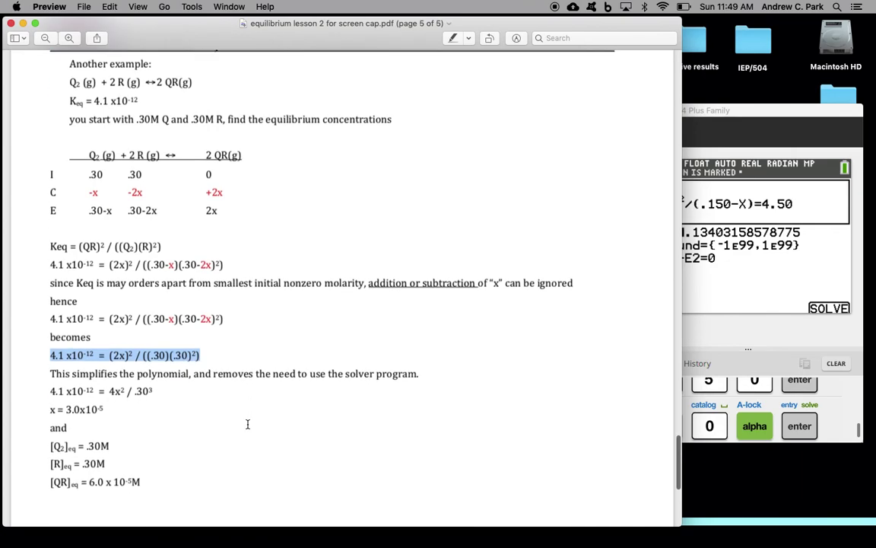
pyautogui.scroll(-2, 156, 353)
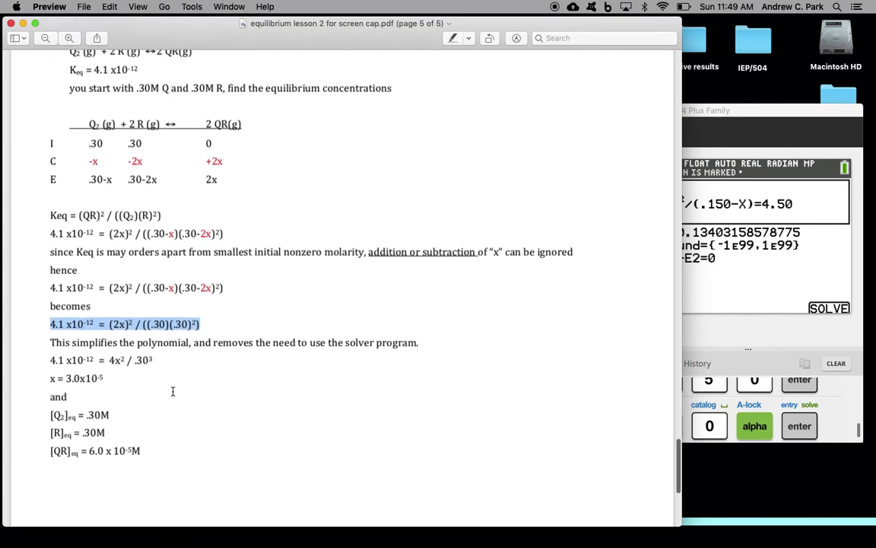
pyautogui.click(103, 384)
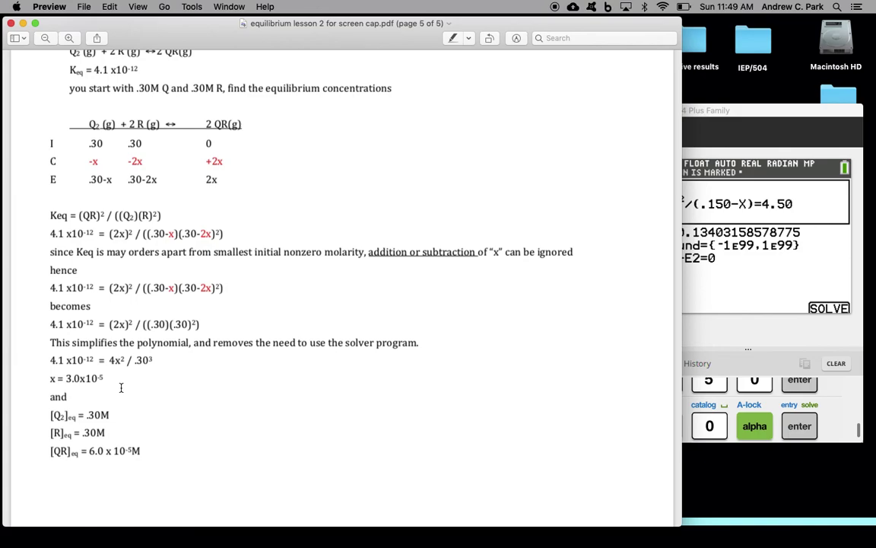
pyautogui.click(68, 180)
pyautogui.moveTo(76, 180); pyautogui.dragTo(114, 183)
pyautogui.click(98, 184)
pyautogui.scroll(-2, 148, 370)
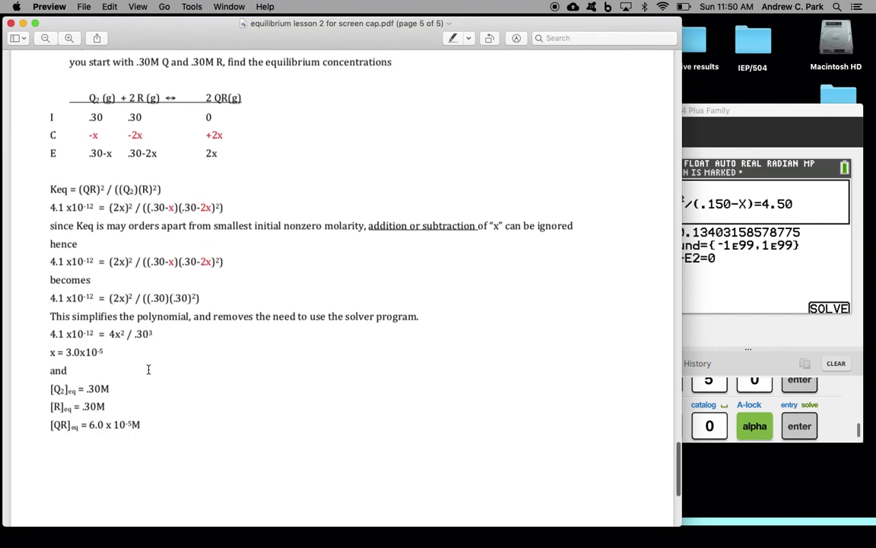
pyautogui.scroll(2, 149, 370)
pyautogui.click(207, 175)
pyautogui.moveTo(207, 175); pyautogui.dragTo(220, 175)
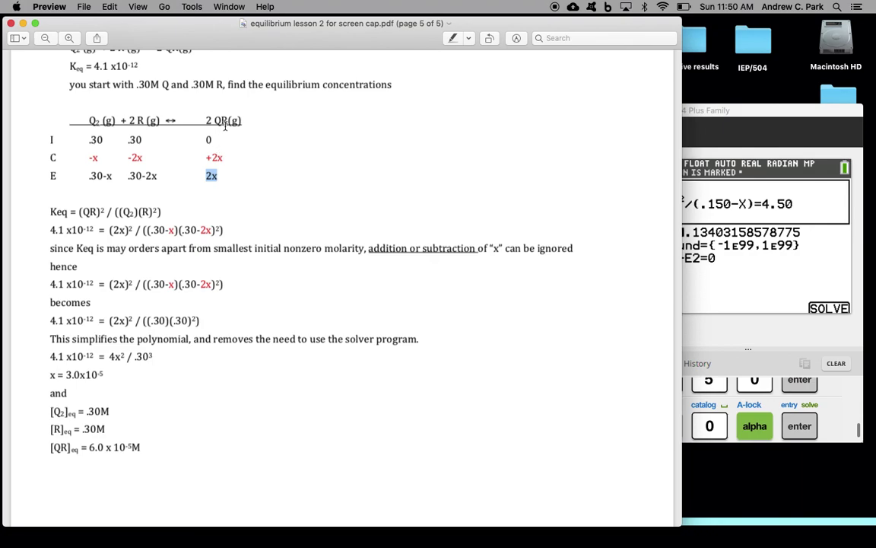
pyautogui.moveTo(215, 120); pyautogui.dragTo(236, 121)
pyautogui.click(150, 455)
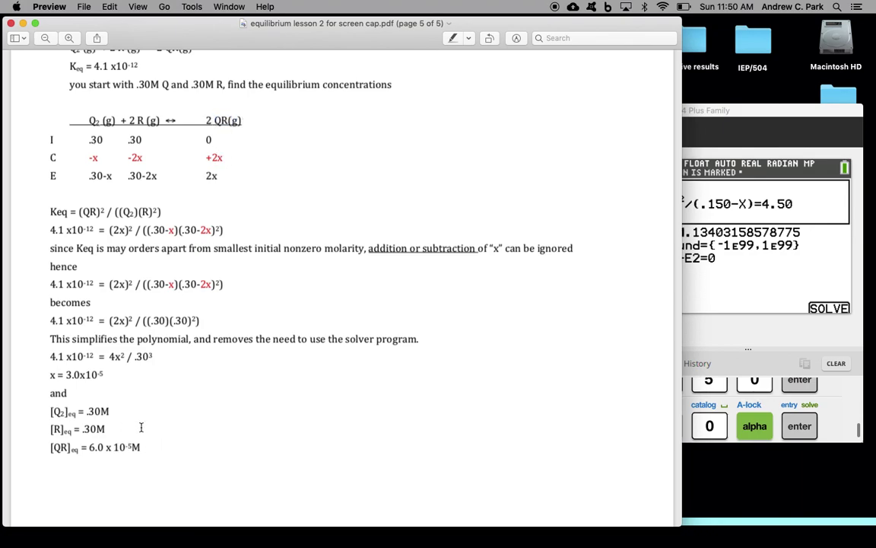